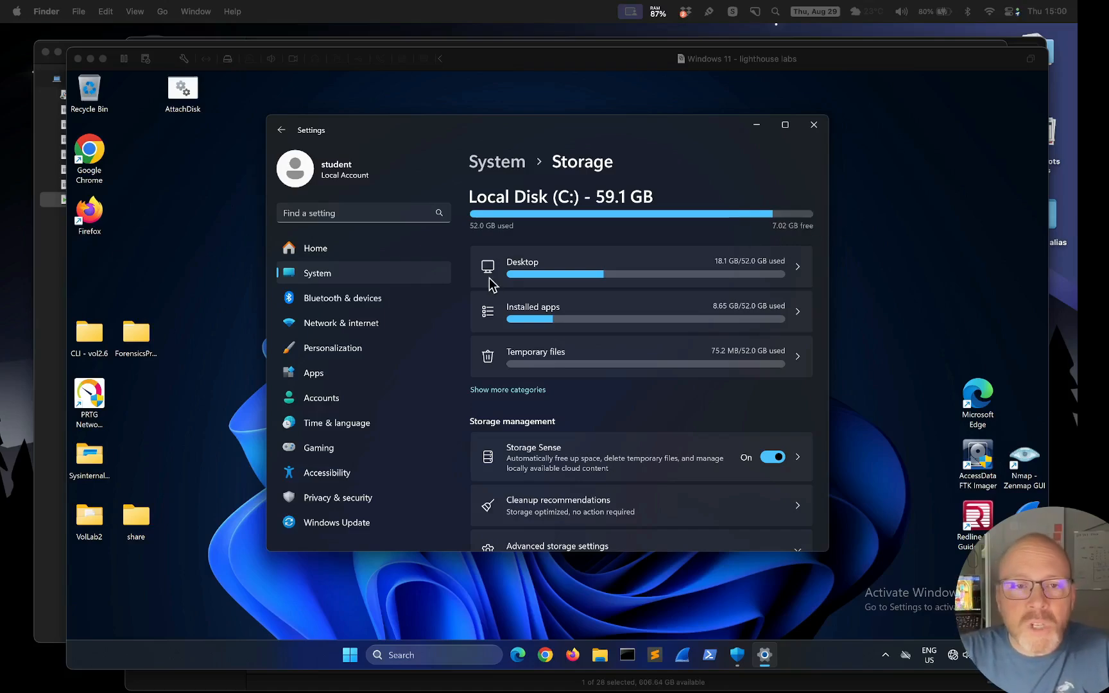
Close the Windows Storage settings window, leaving only the empty VM desktop
{"action": "left_click", "coordinate": [434, 127]}
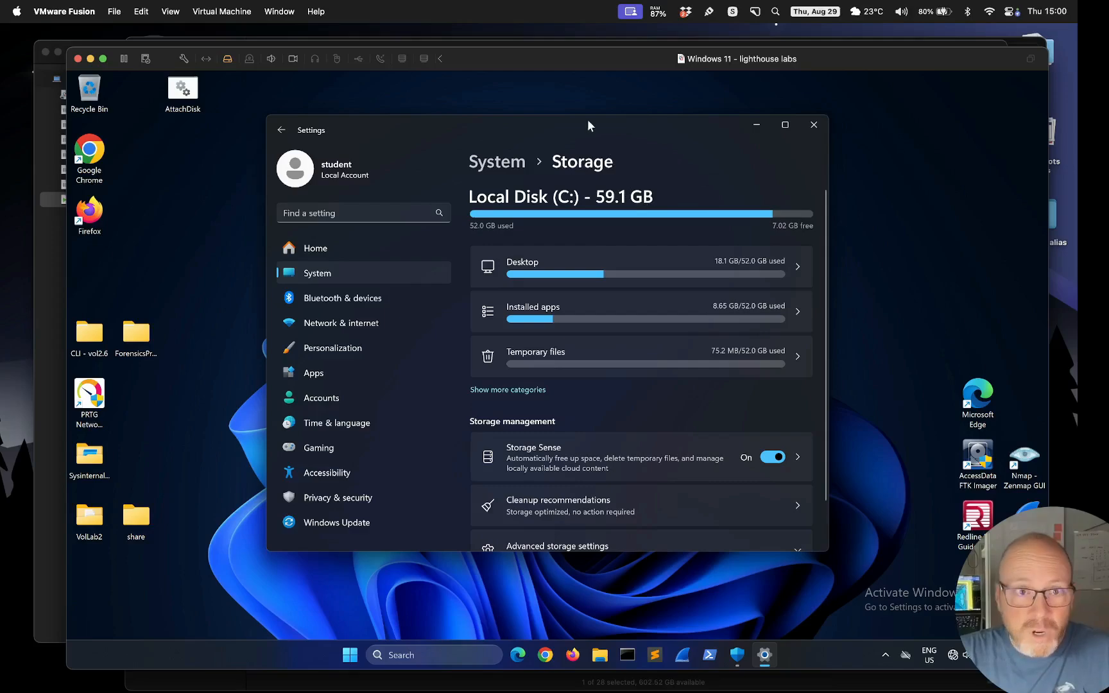
{"action": "left_click_drag", "start_coordinate": [594, 121], "coordinate": [577, 122]}
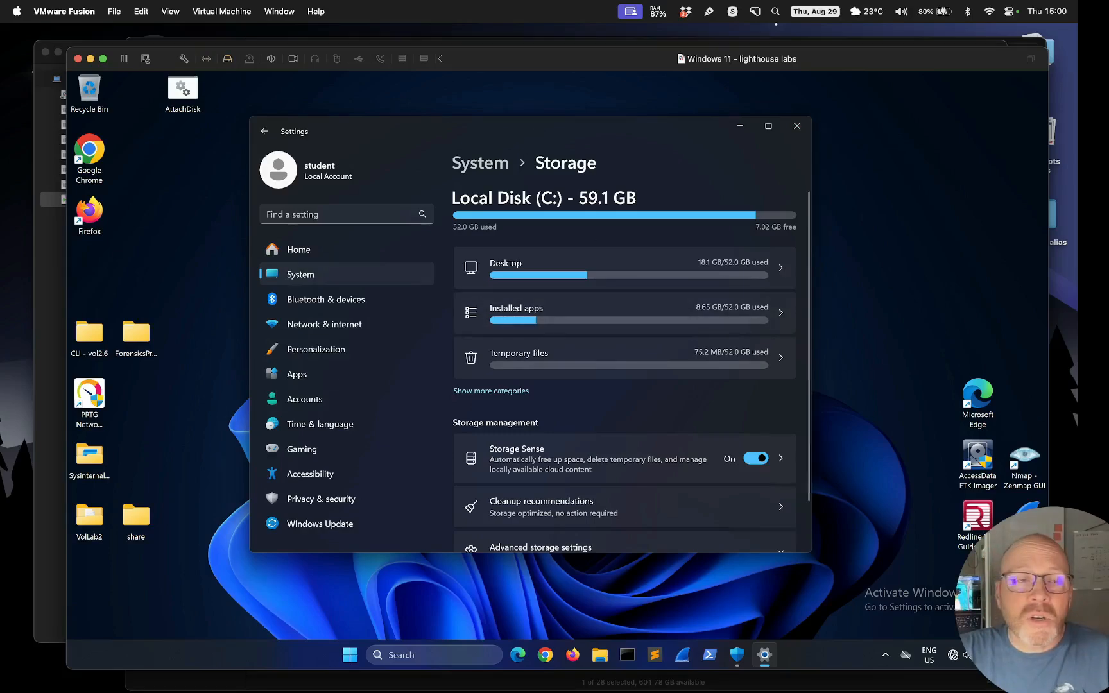
{"action": "mouse_move", "coordinate": [537, 125]}
{"action": "left_mouse_down"}
{"action": "mouse_move", "coordinate": [486, 138]}
{"action": "mouse_move", "coordinate": [557, 128]}
{"action": "mouse_move", "coordinate": [541, 129]}
{"action": "left_mouse_up"}
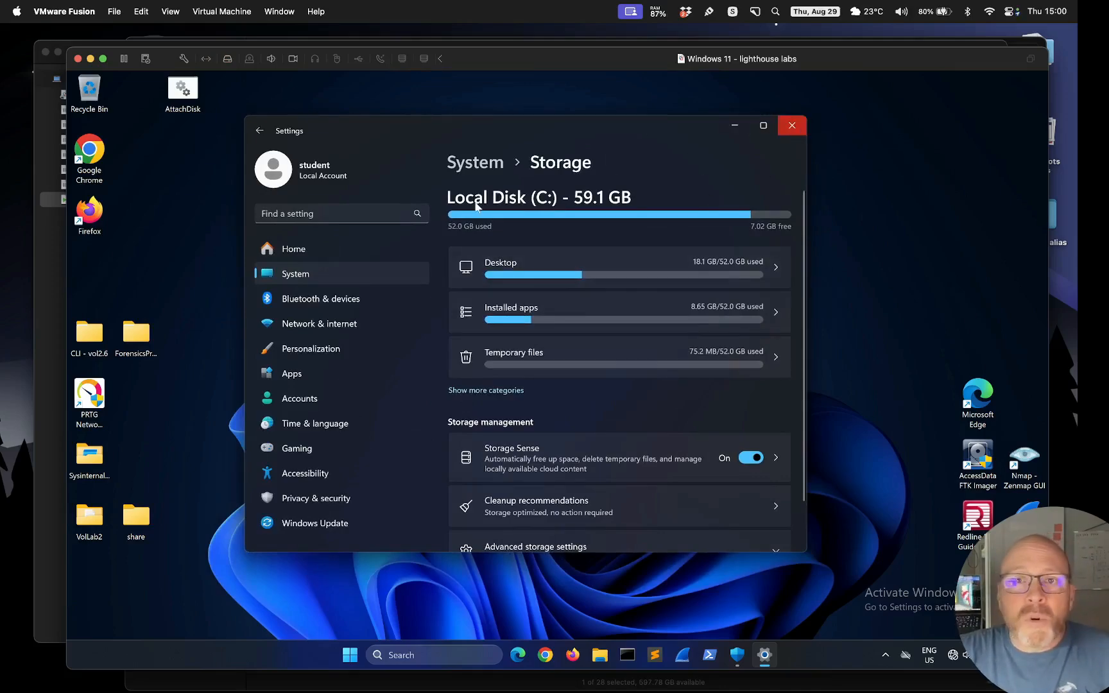
{"action": "left_click", "coordinate": [790, 127]}
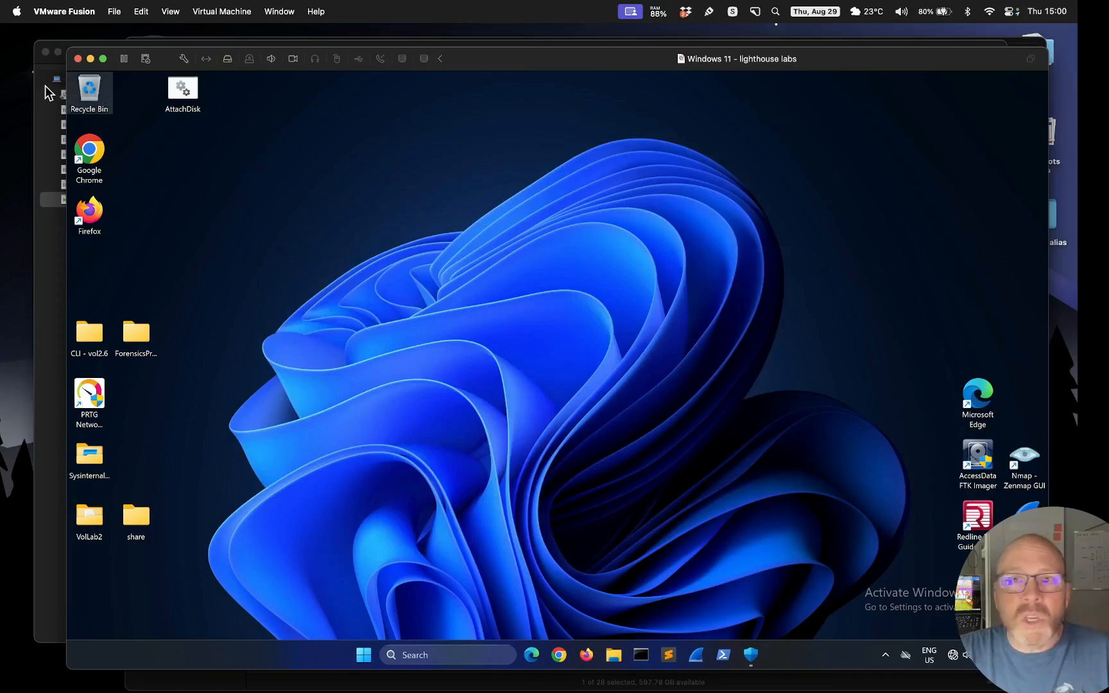
Suspend the Windows 11 - lighthouse labs VM by closing its window, then power it off
{"action": "left_click", "coordinate": [77, 59]}
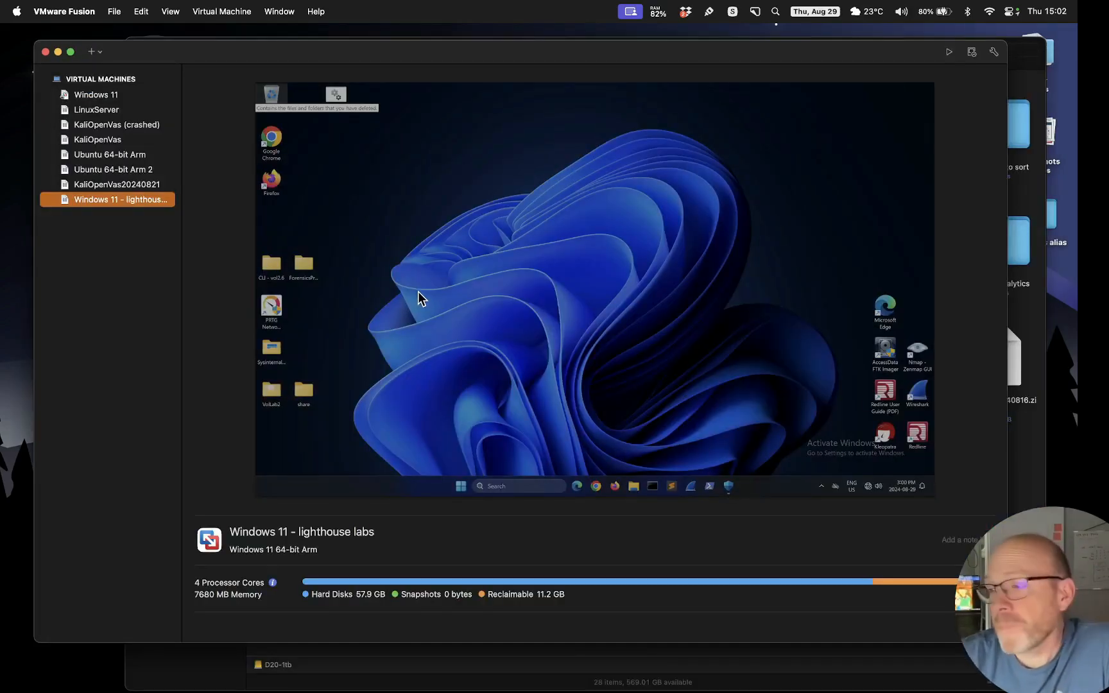
{"action": "right_click", "coordinate": [103, 201]}
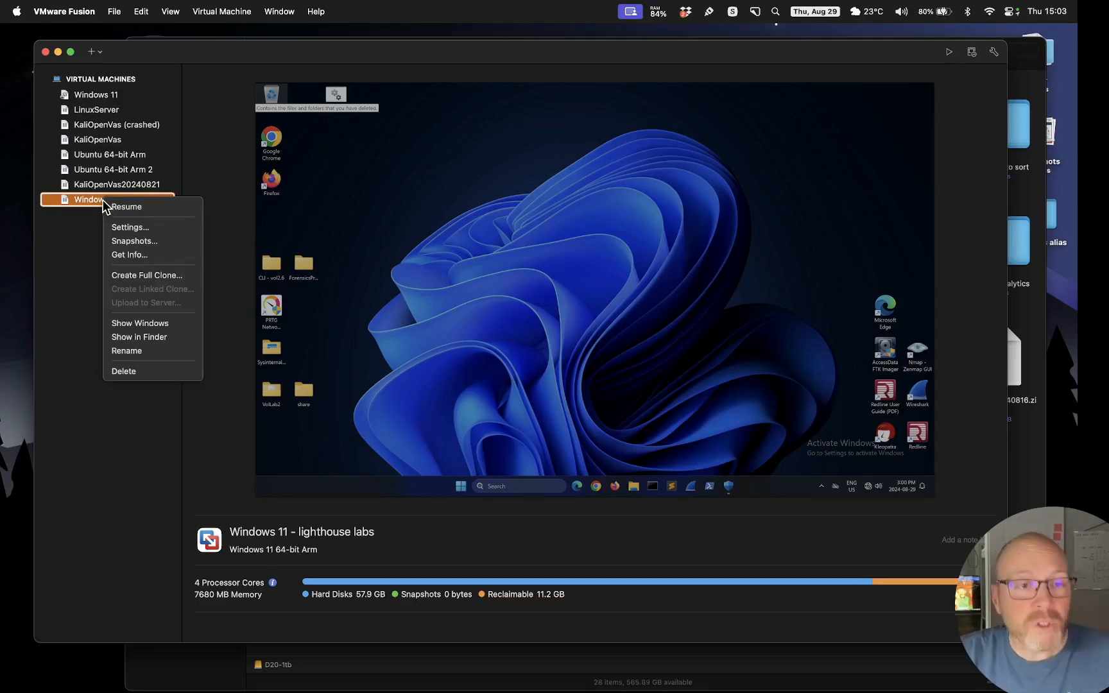
{"action": "left_click", "coordinate": [89, 230]}
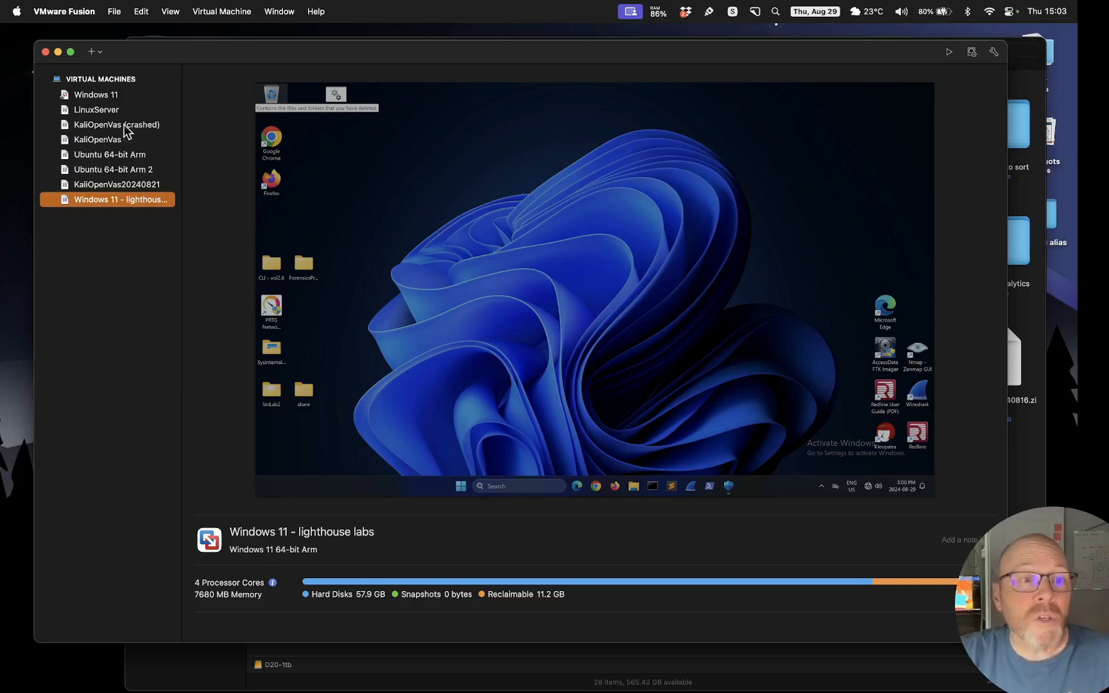
{"action": "left_click", "coordinate": [223, 13]}
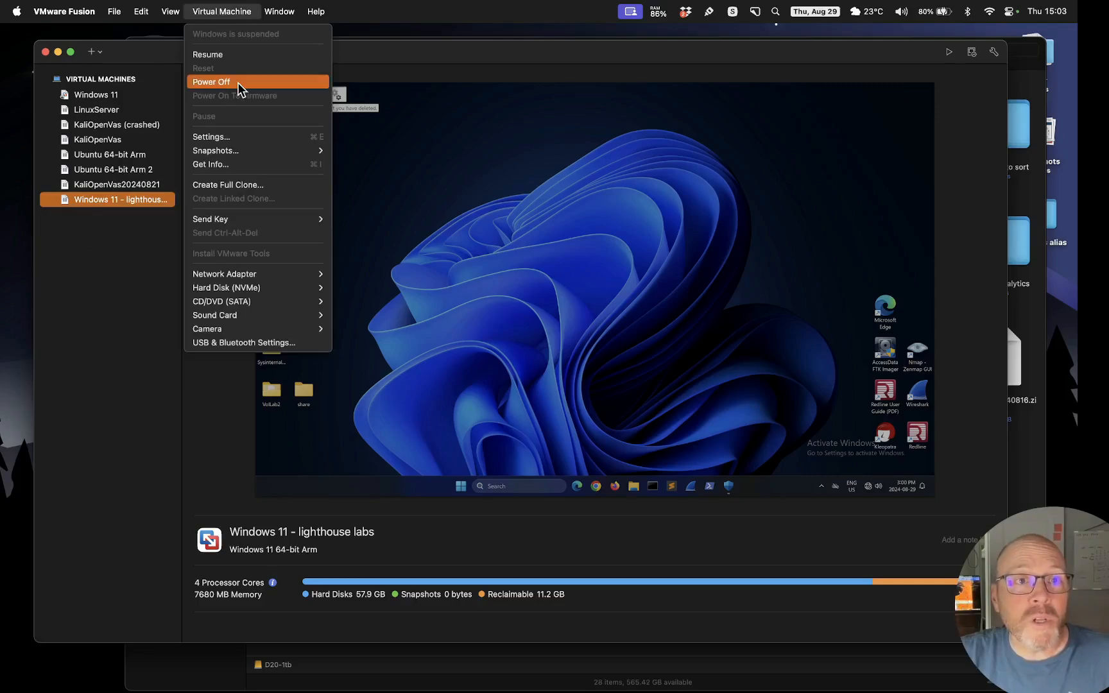
{"action": "key", "text": "alt"}
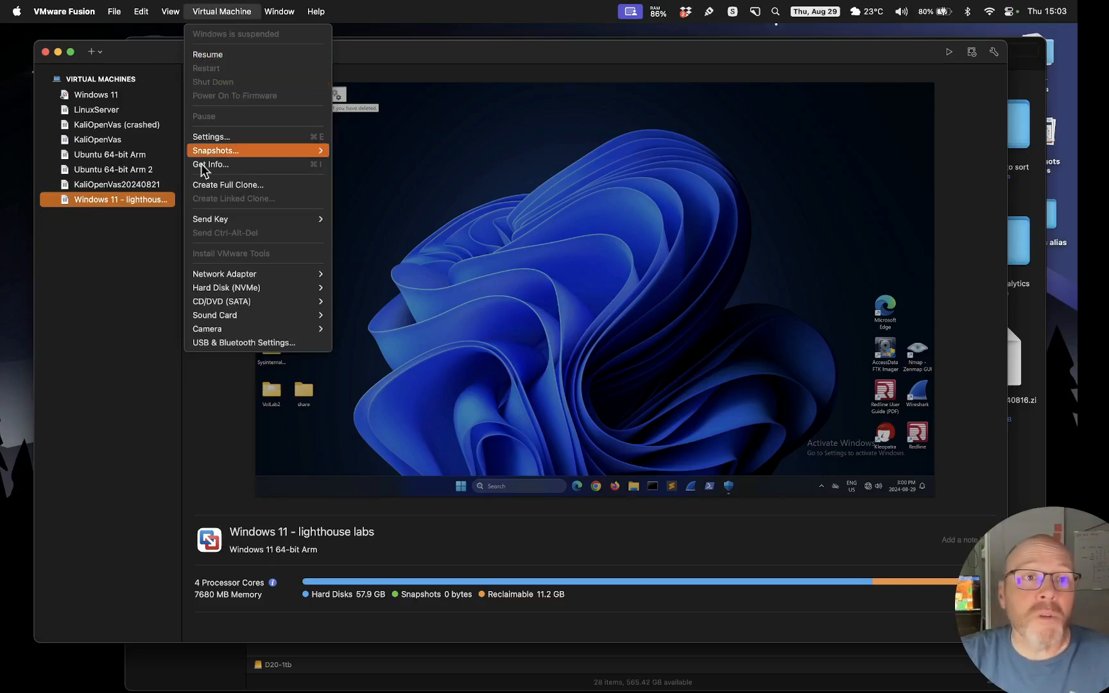
{"action": "key", "text": "alt"}
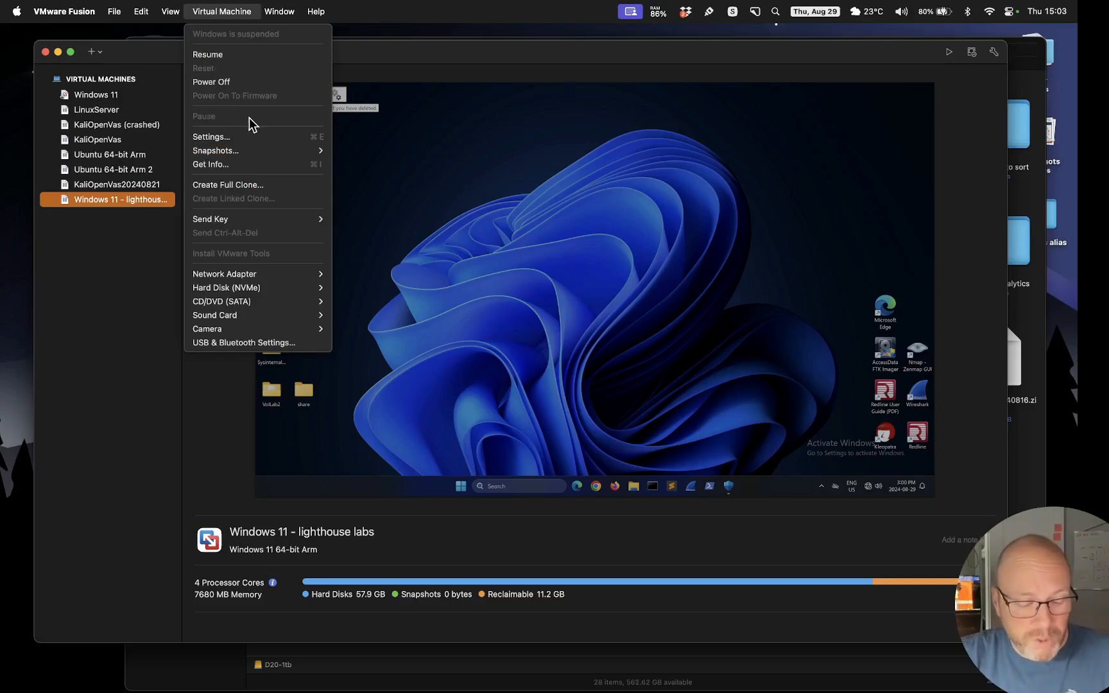
{"action": "left_click", "coordinate": [220, 84]}
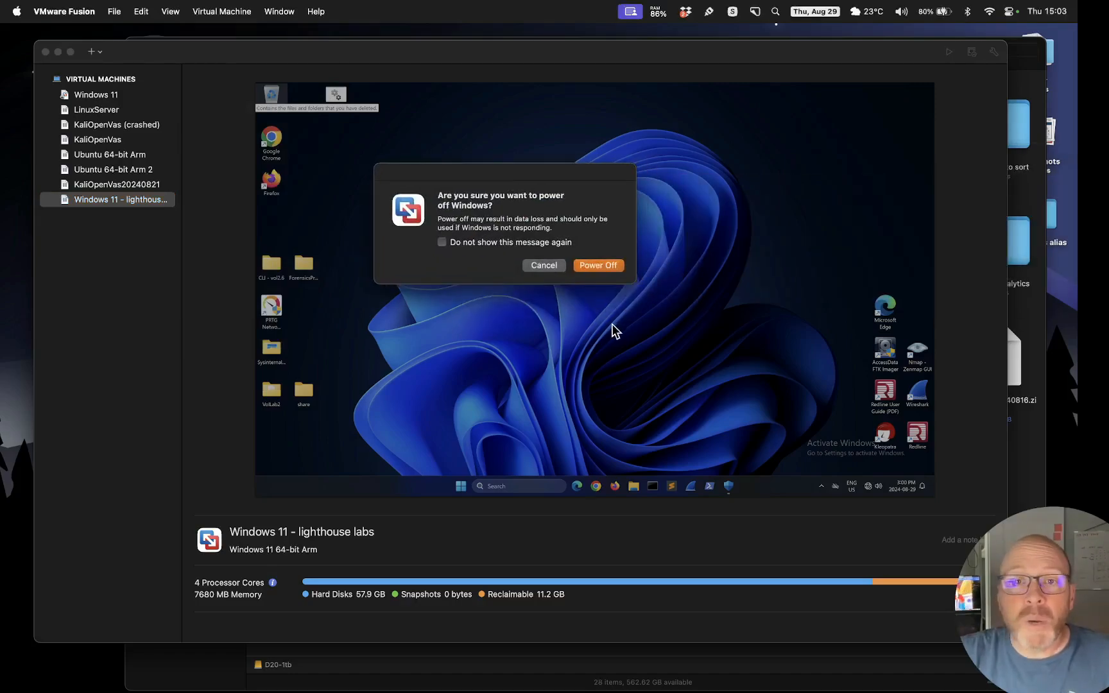
{"action": "left_click", "coordinate": [603, 267]}
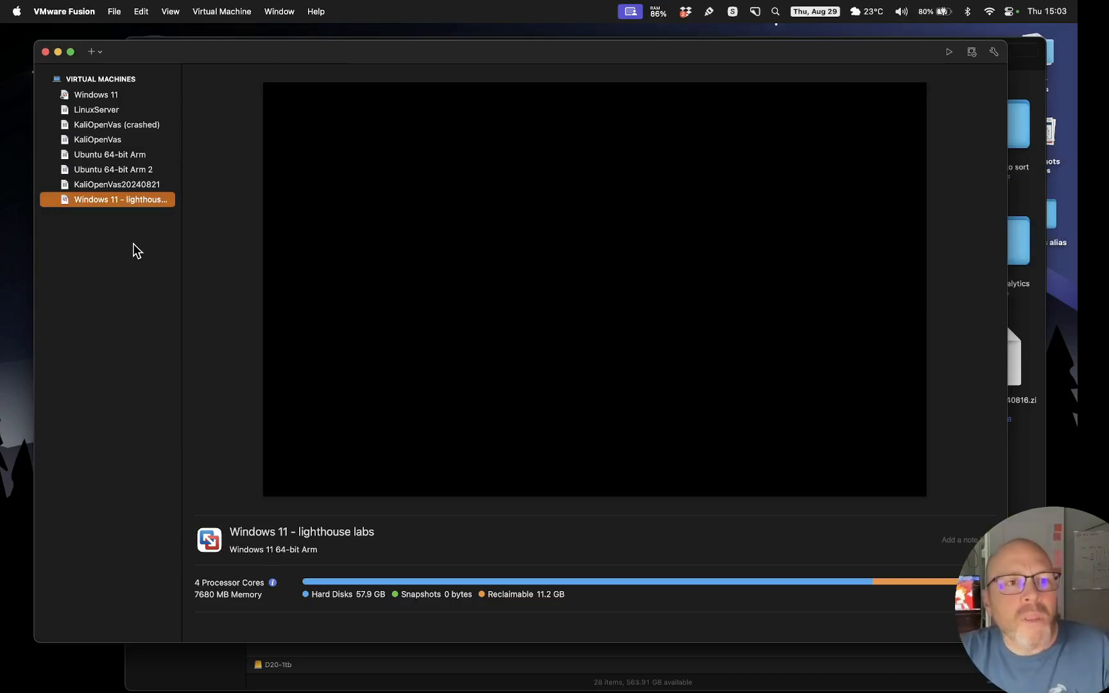
Open the powered-off VM's Hard Disk (NVMe) settings showing the 60.00 GB Virtual Disk.vmdk
{"action": "right_click", "coordinate": [129, 201]}
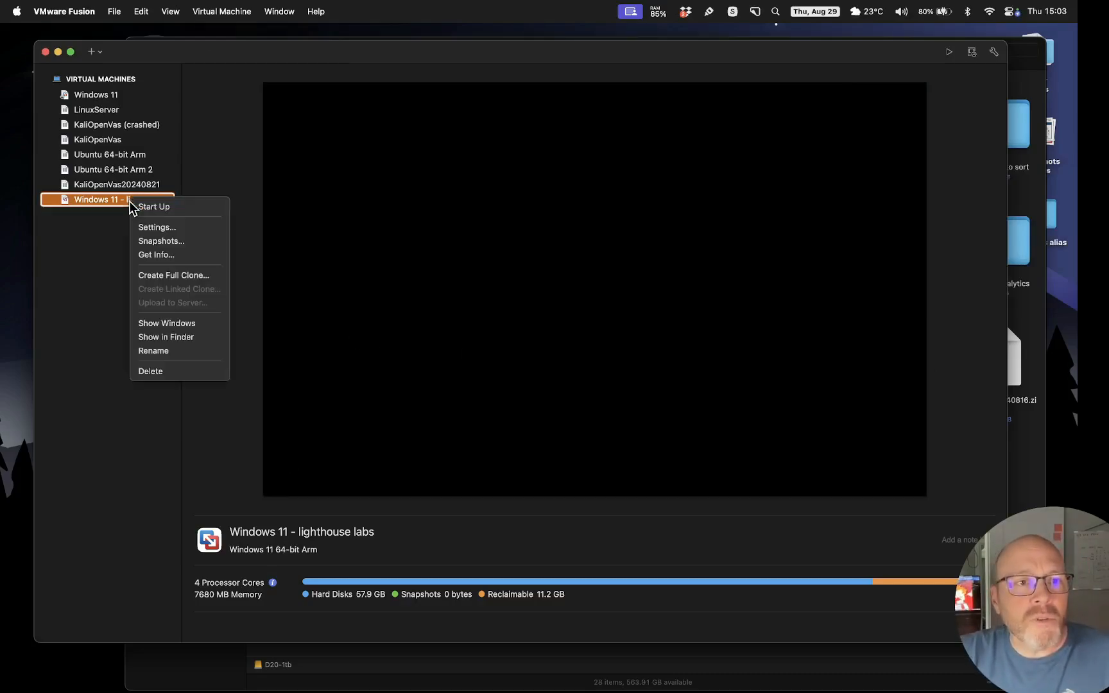
{"action": "left_click", "coordinate": [166, 228]}
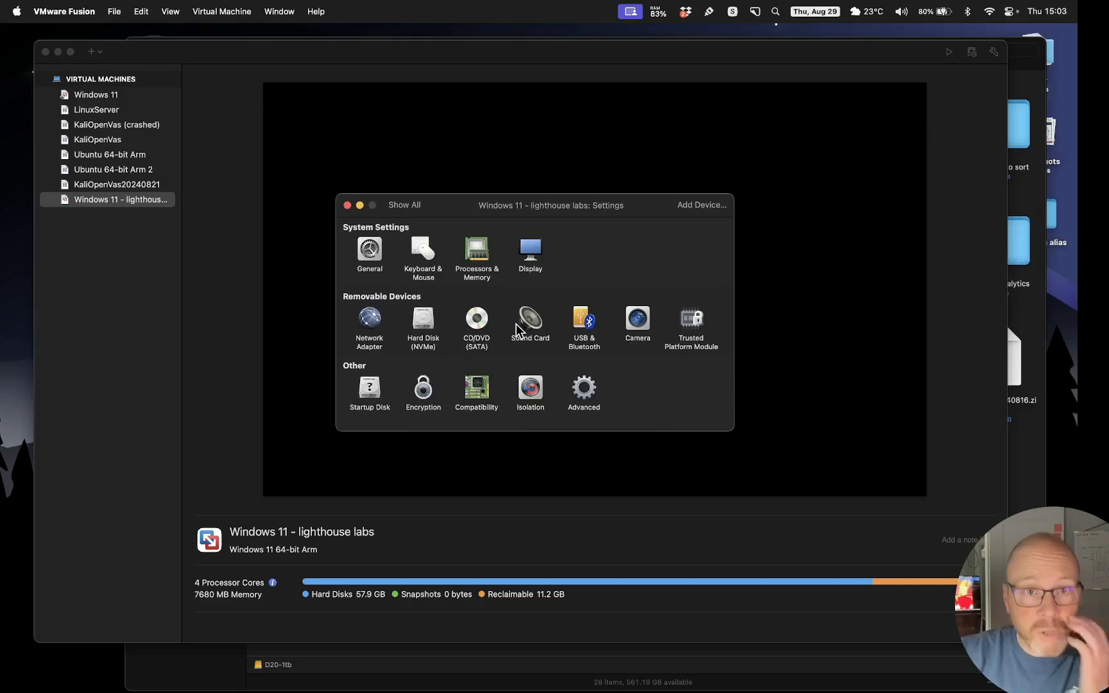
{"action": "left_click", "coordinate": [426, 326]}
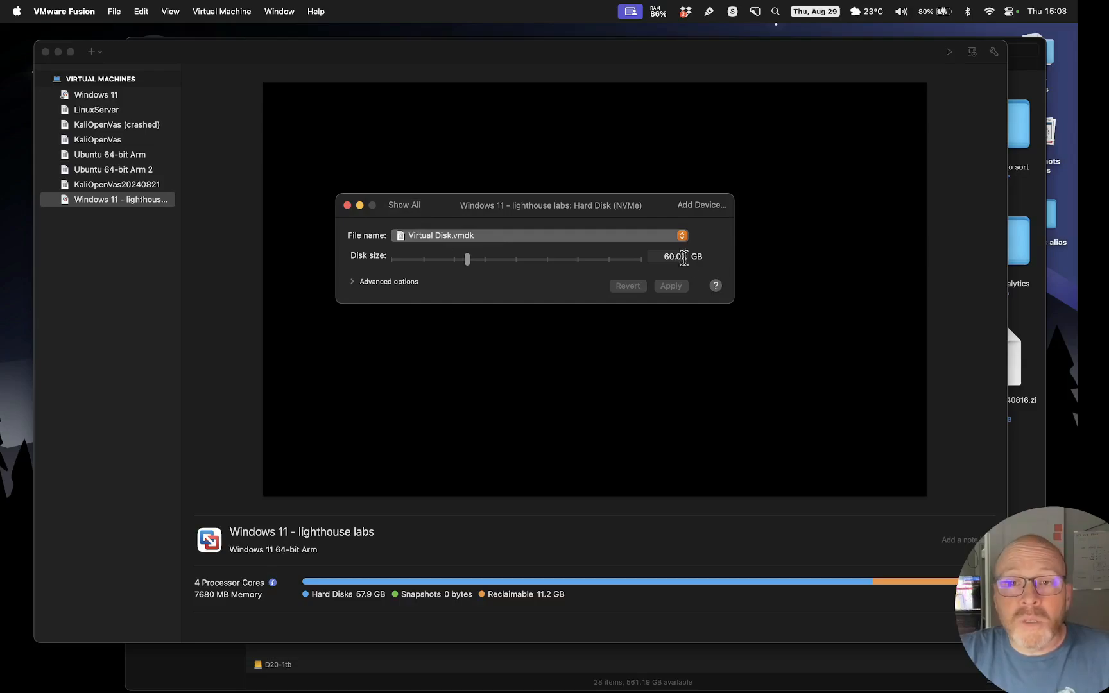
Enlarge the virtual disk from 60 GB to 100.00 GB, keeping NVMe as the bus type
{"action": "left_click", "coordinate": [355, 282]}
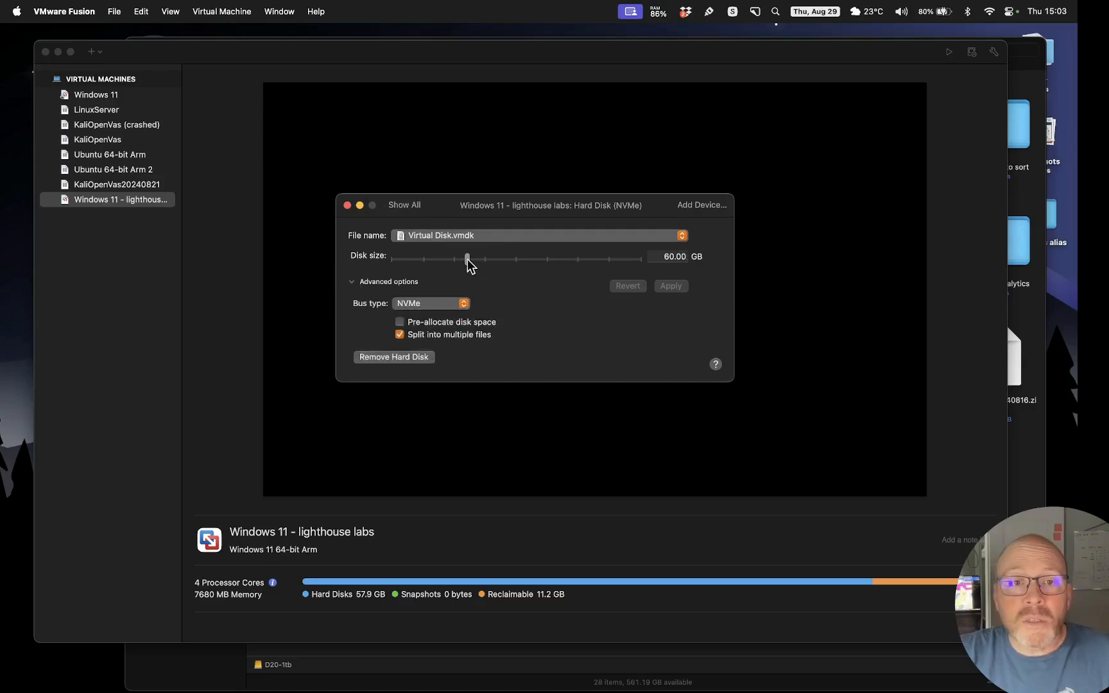
{"action": "left_click_drag", "start_coordinate": [467, 259], "coordinate": [520, 270]}
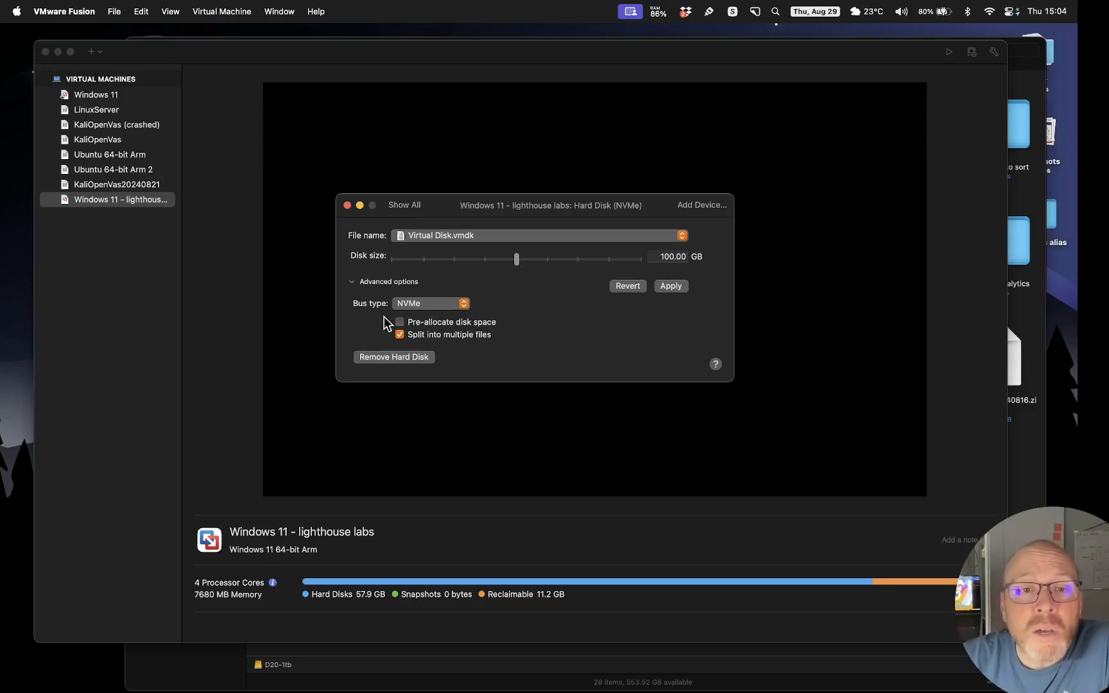
{"action": "left_click", "coordinate": [415, 306]}
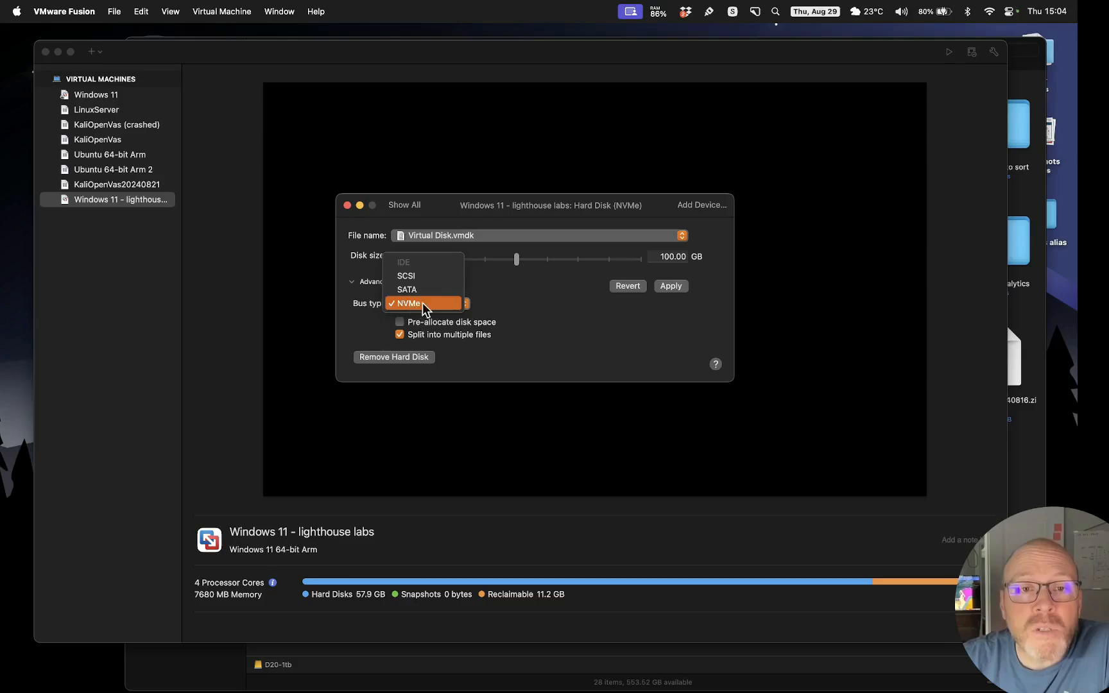
{"action": "left_click", "coordinate": [422, 304]}
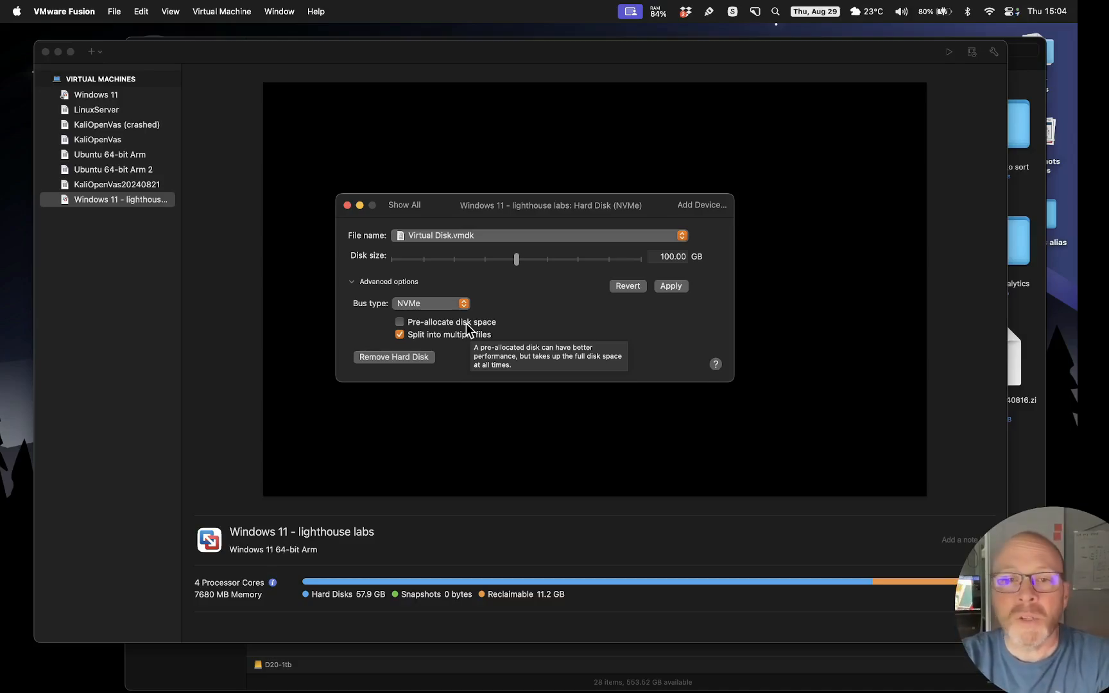
{"action": "left_click", "coordinate": [420, 326]}
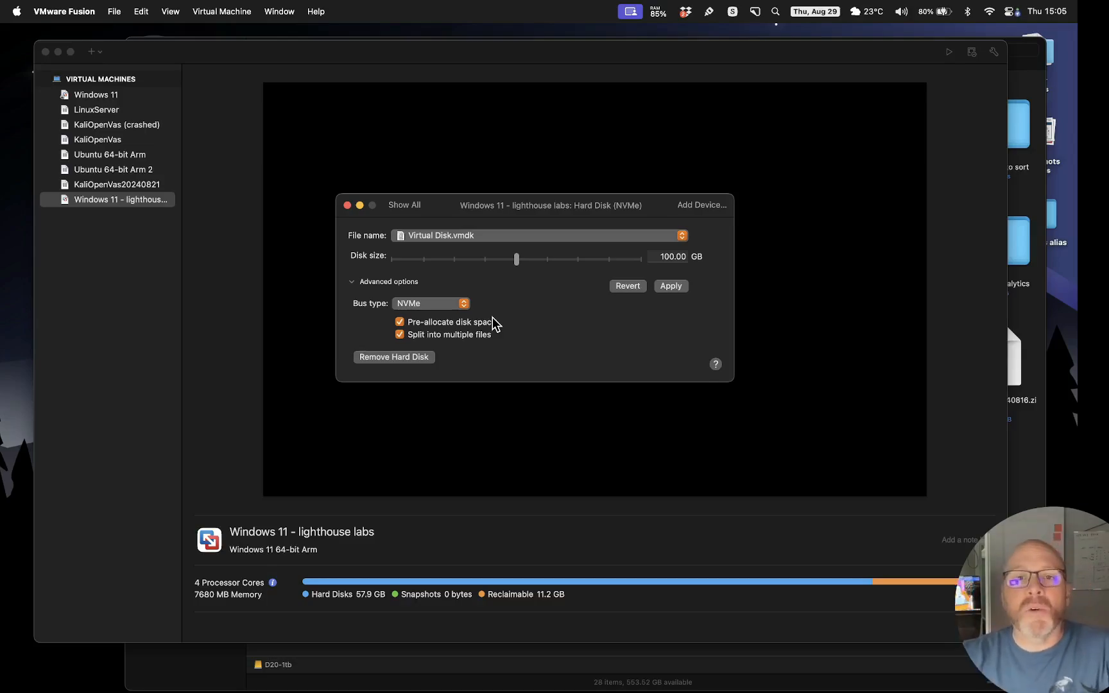
{"action": "left_click", "coordinate": [429, 322]}
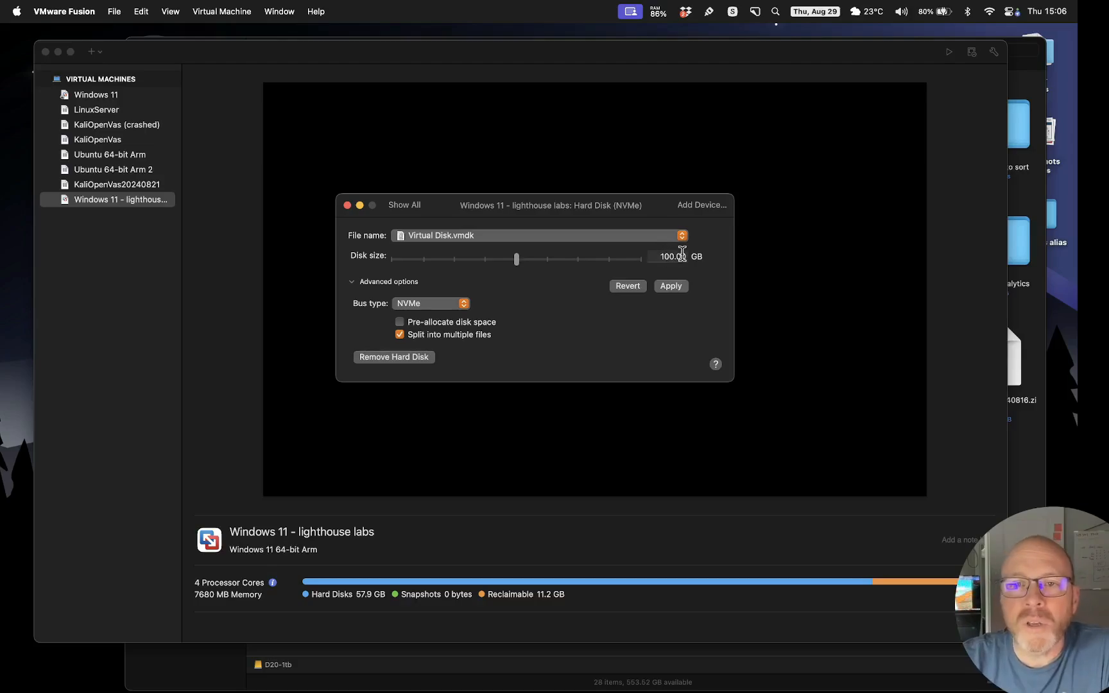
Apply the 100 GB disk resize, acknowledge the success alert and close the hard disk settings
{"action": "left_click", "coordinate": [670, 286]}
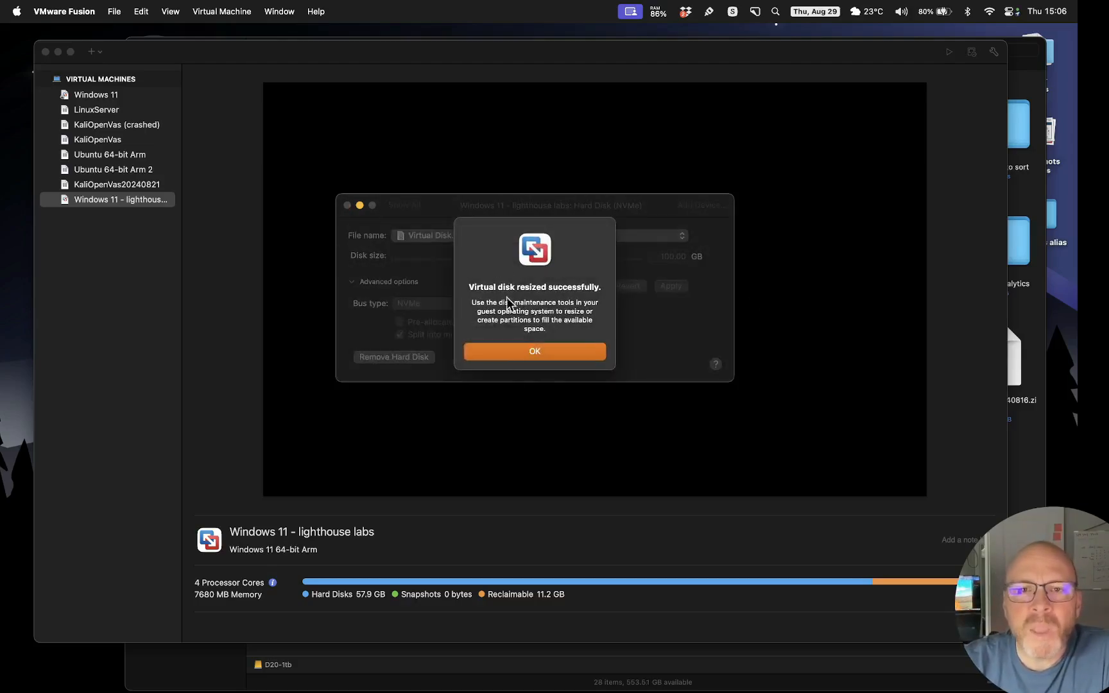
{"action": "left_click", "coordinate": [543, 350]}
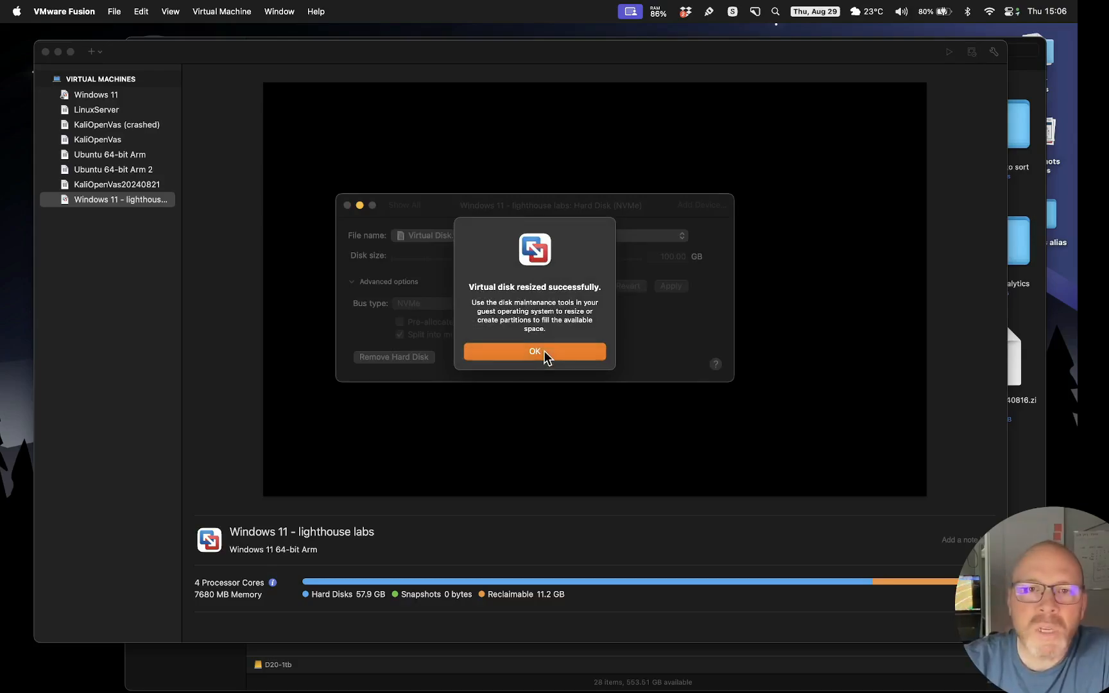
{"action": "left_click", "coordinate": [347, 205]}
{"action": "right_click", "coordinate": [98, 207]}
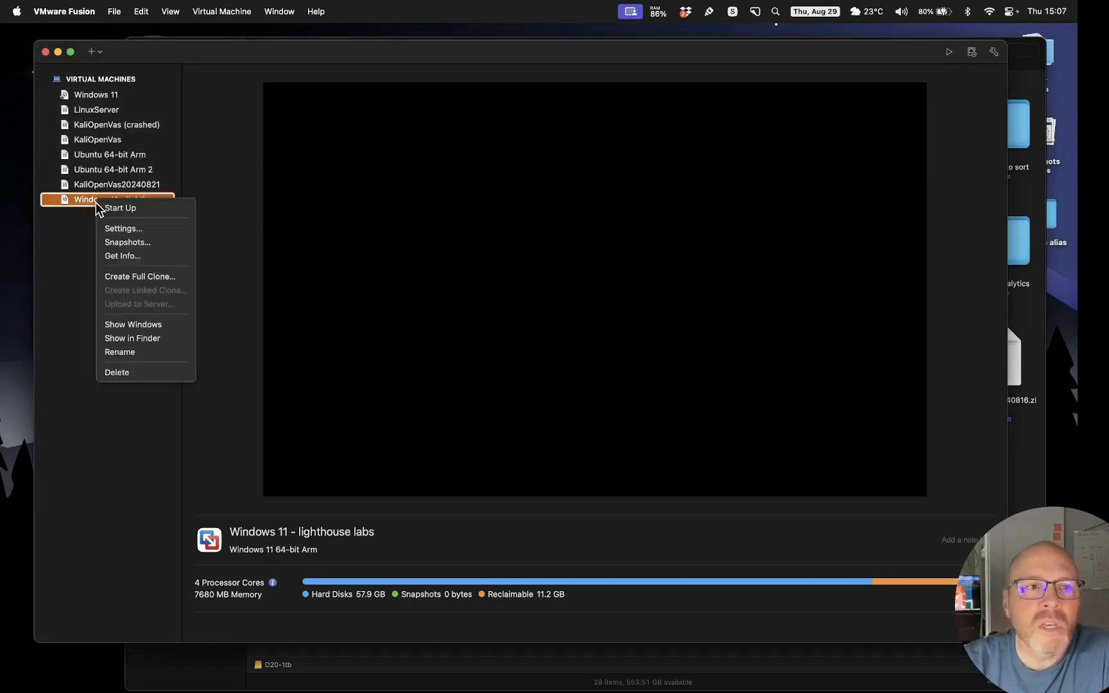
Start up the Windows 11 VM and enlarge its window to fill the screen
{"action": "left_click", "coordinate": [142, 213]}
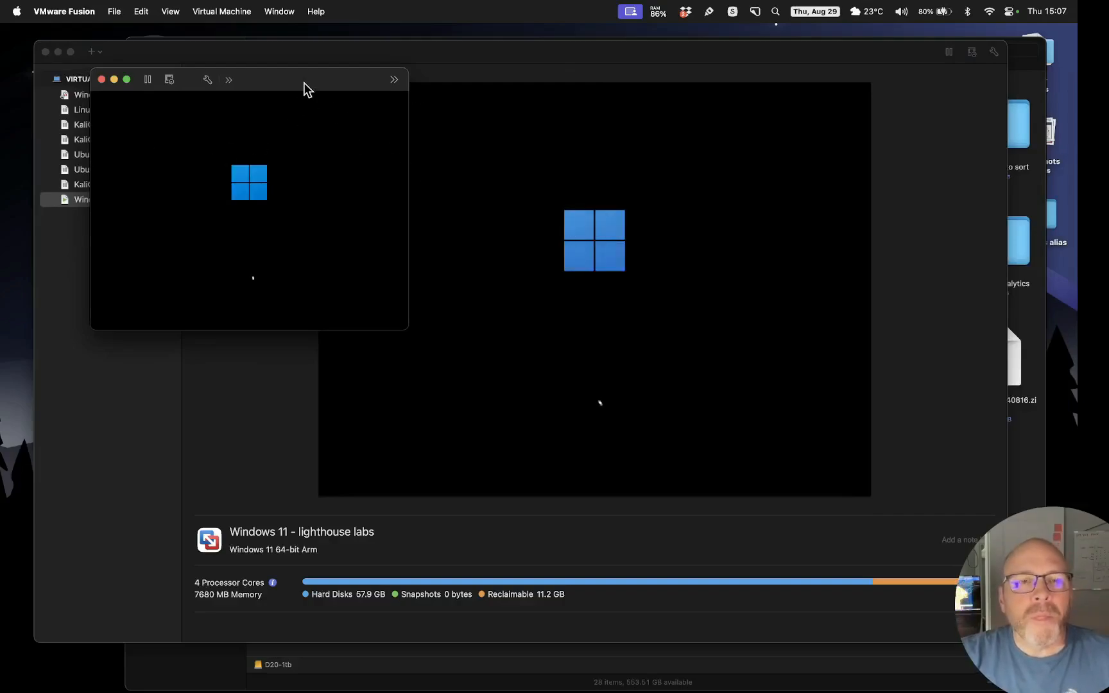
{"action": "left_click_drag", "start_coordinate": [303, 82], "coordinate": [379, 97]}
{"action": "left_click_drag", "start_coordinate": [478, 343], "coordinate": [767, 558]}
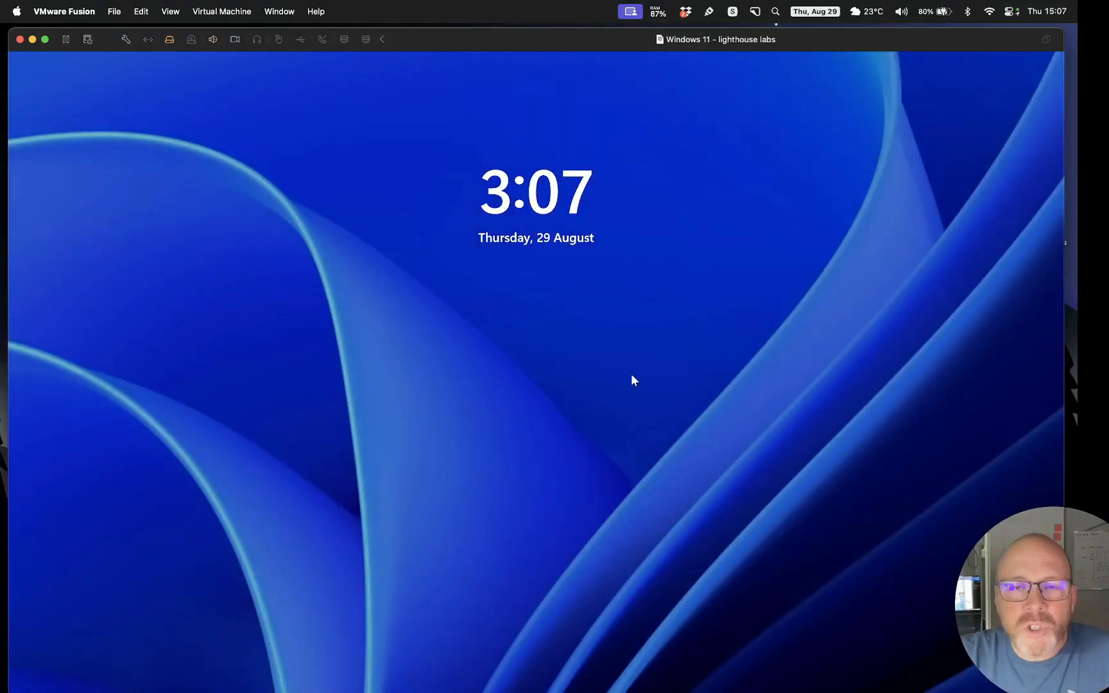
Sign in to Windows from the lock screen with the account password
{"action": "left_click", "coordinate": [541, 425]}
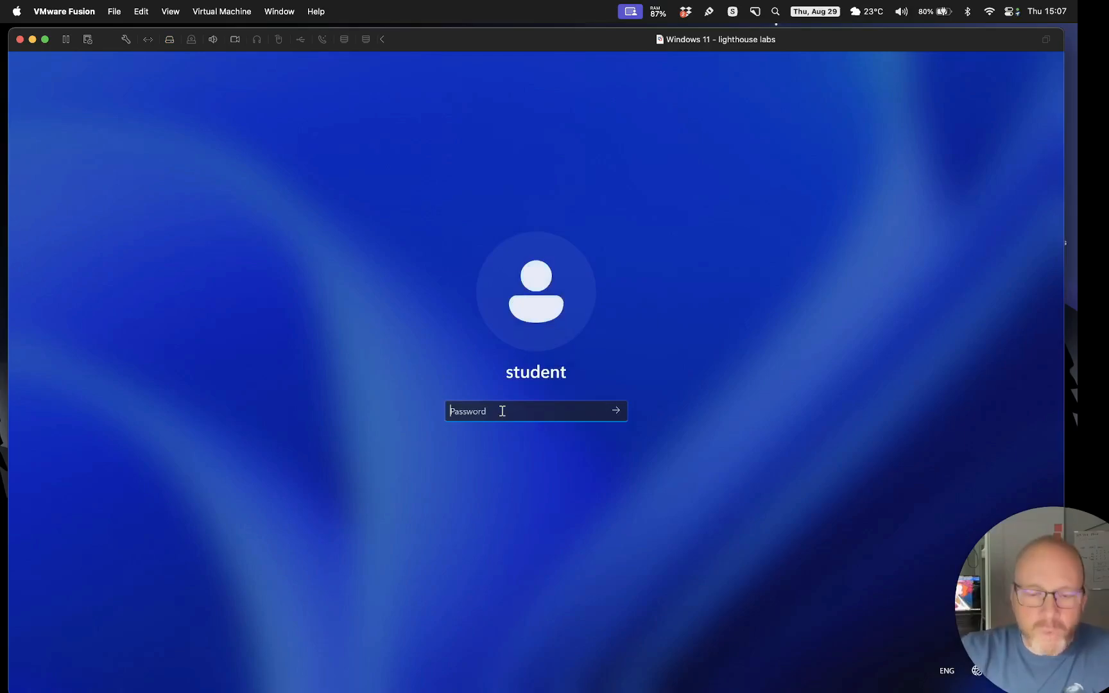
{"action": "type", "text": "••••••••••"}
{"action": "key", "text": "Return"}
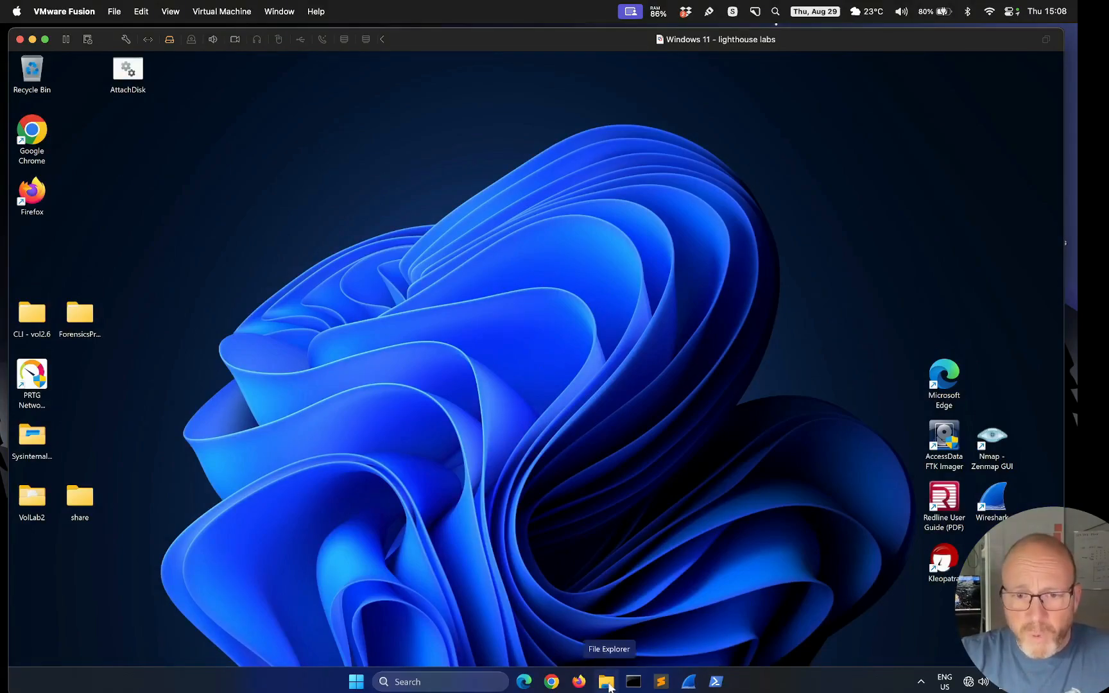
Search the Start menu for 'about' and open the About your PC settings page
{"action": "left_click", "coordinate": [353, 683]}
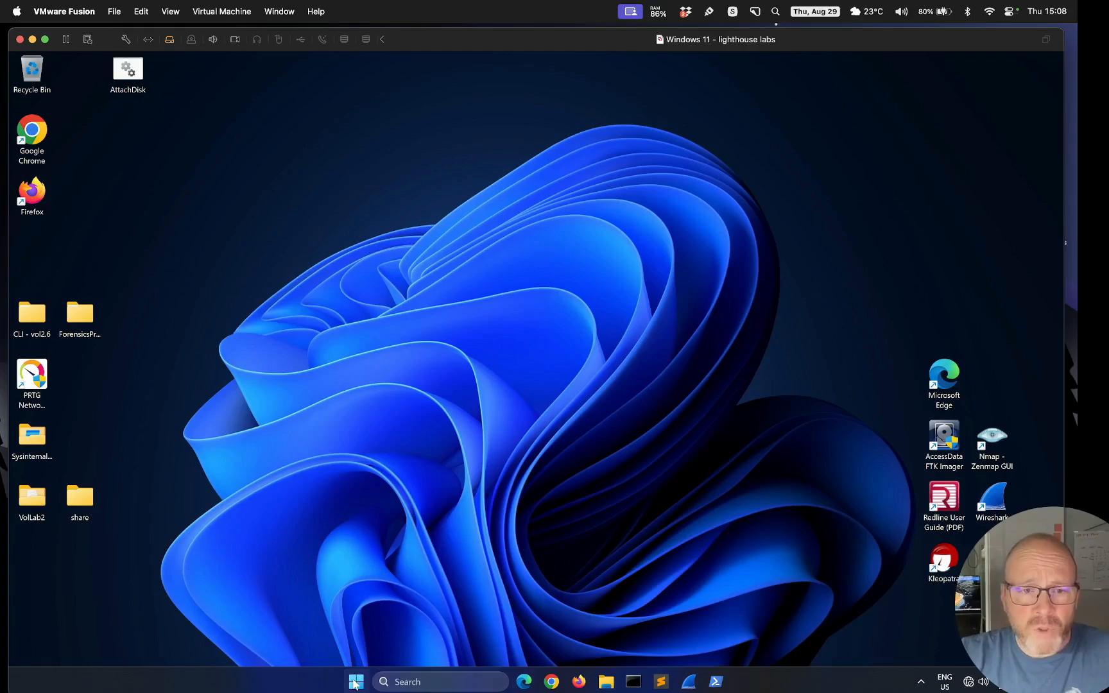
{"action": "type", "text": "about"}
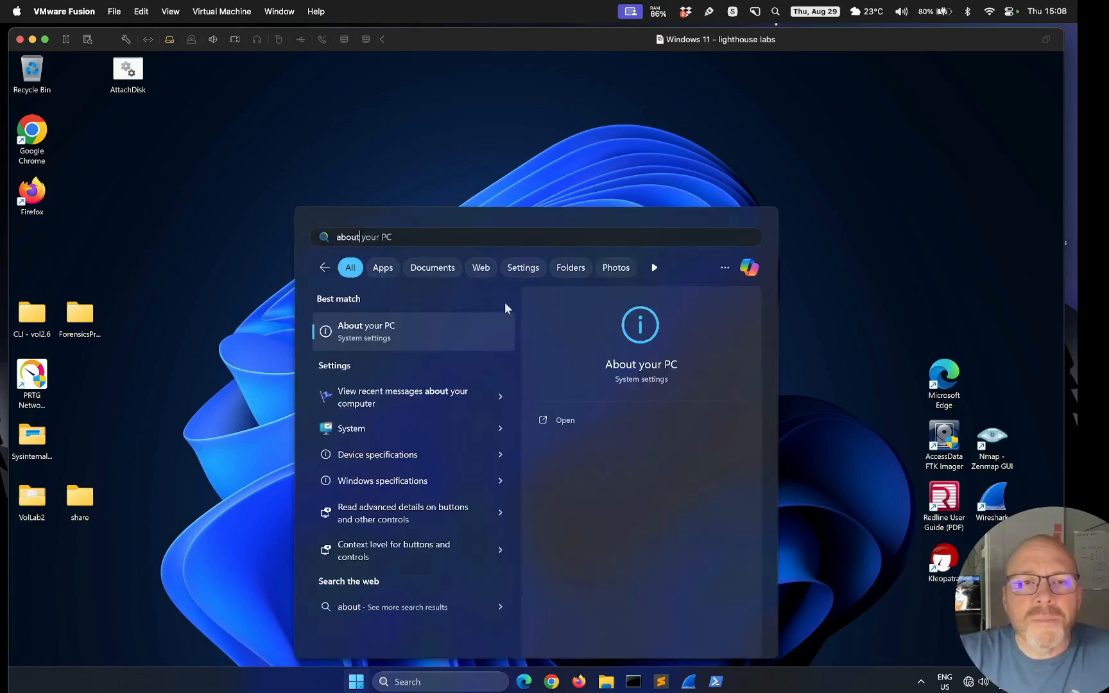
{"action": "left_click", "coordinate": [391, 334]}
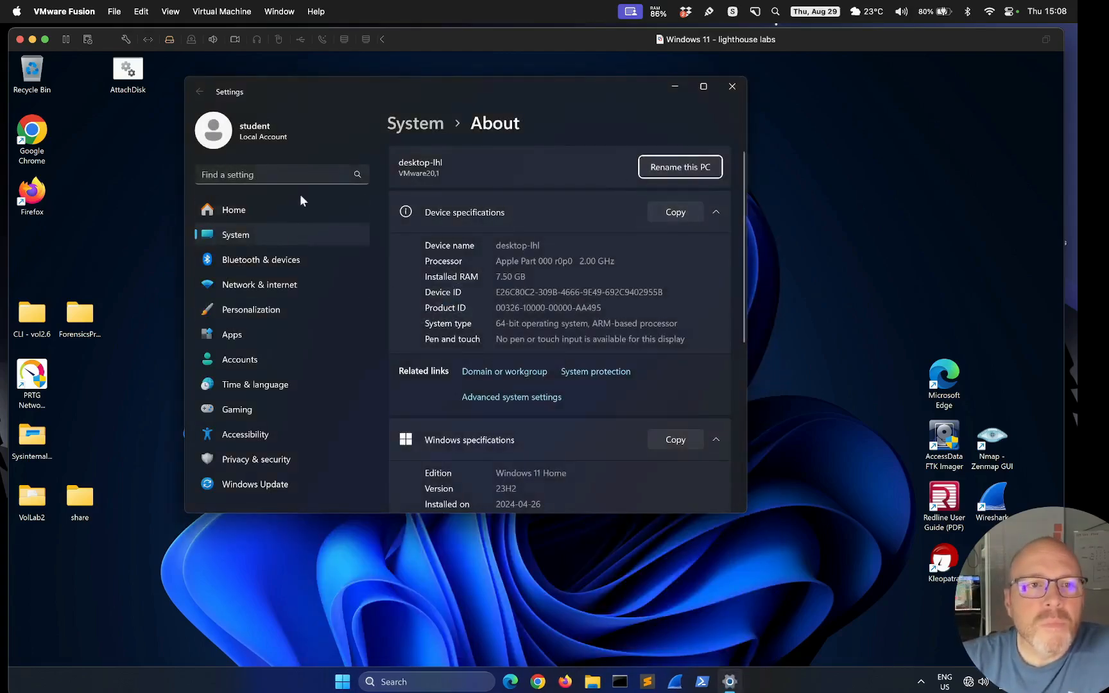
Search Settings for 'storage' to open the Storage page, then move the window lower right
{"action": "left_click", "coordinate": [284, 170]}
{"action": "type", "text": "storage"}
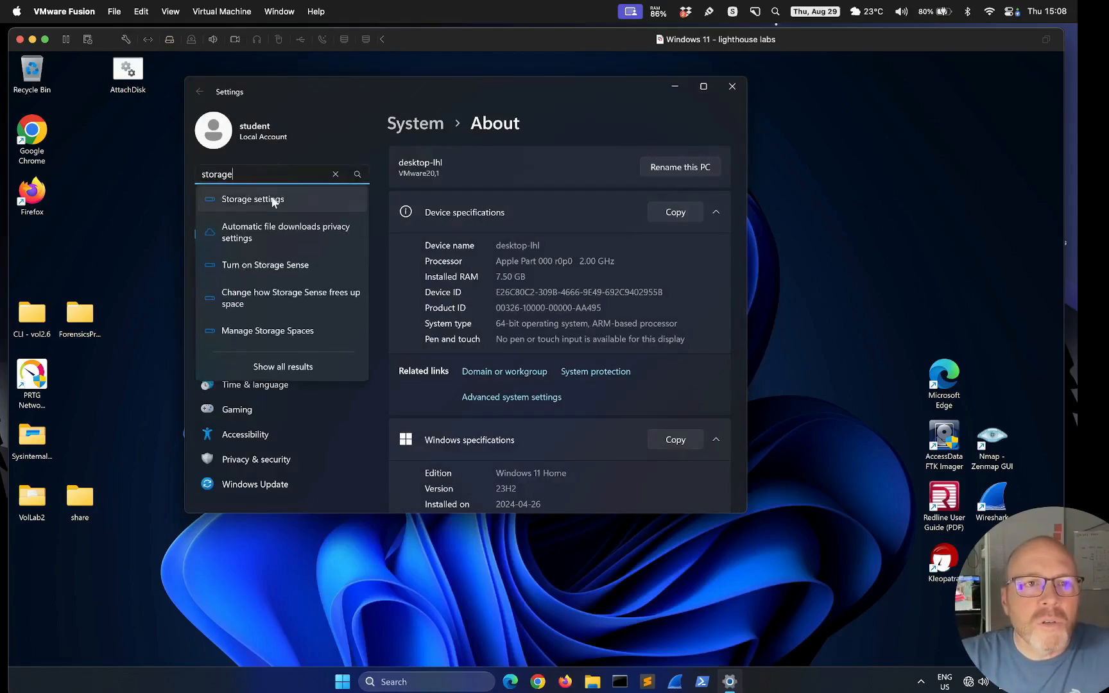
{"action": "left_click", "coordinate": [273, 200]}
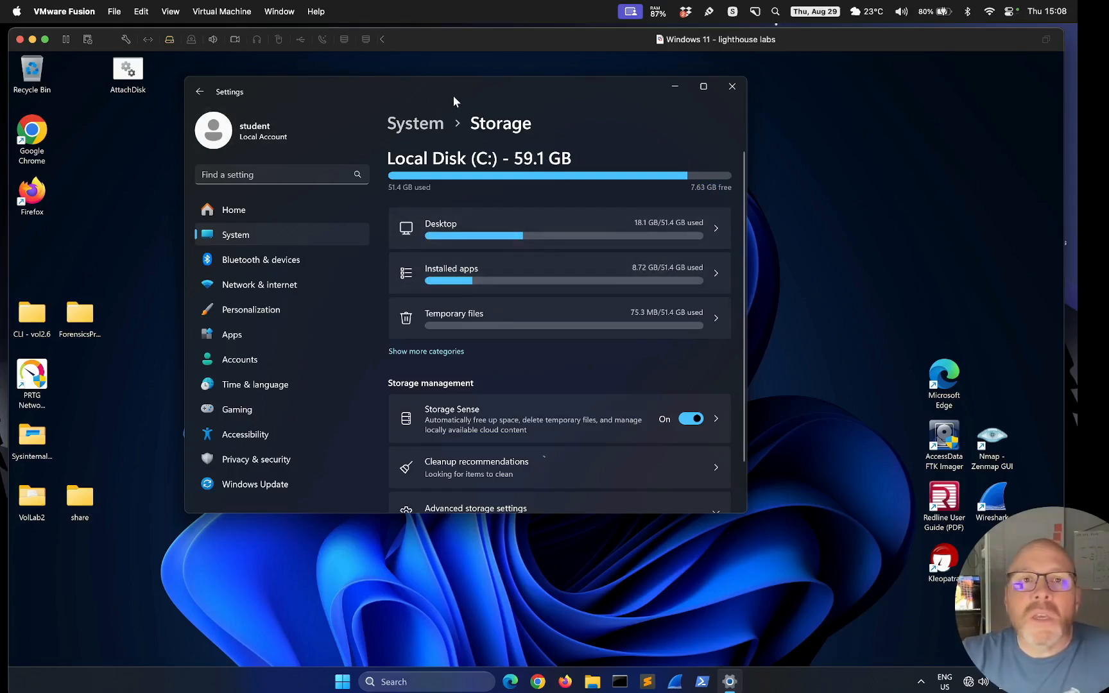
{"action": "left_click_drag", "start_coordinate": [467, 86], "coordinate": [486, 122]}
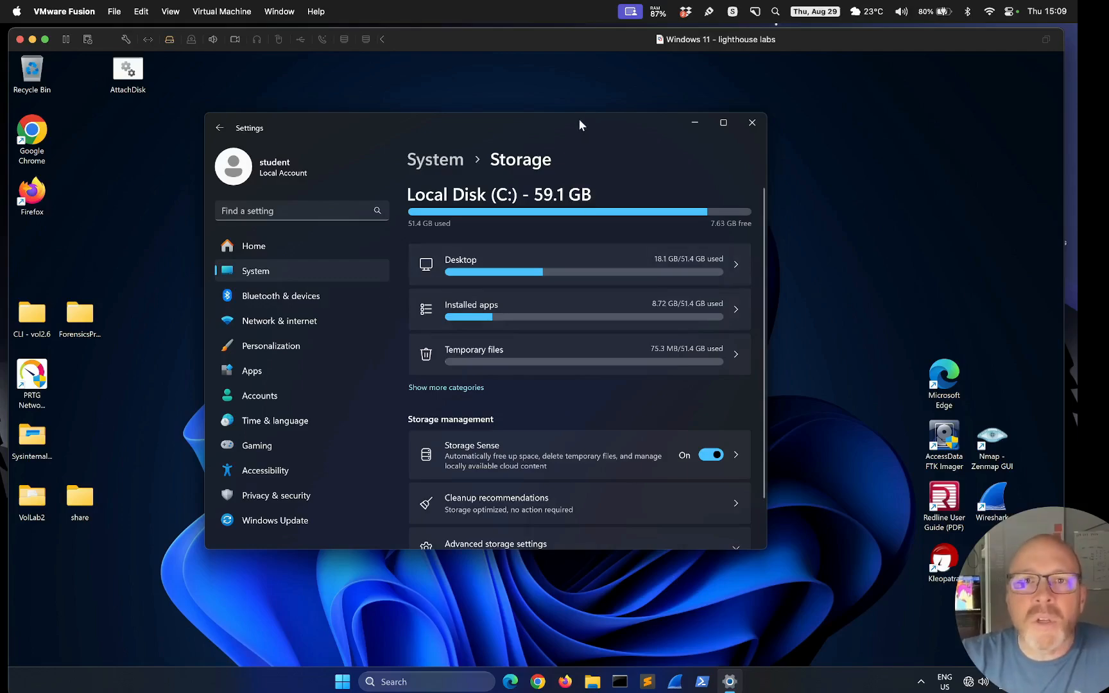
{"action": "left_click_drag", "start_coordinate": [579, 119], "coordinate": [586, 126]}
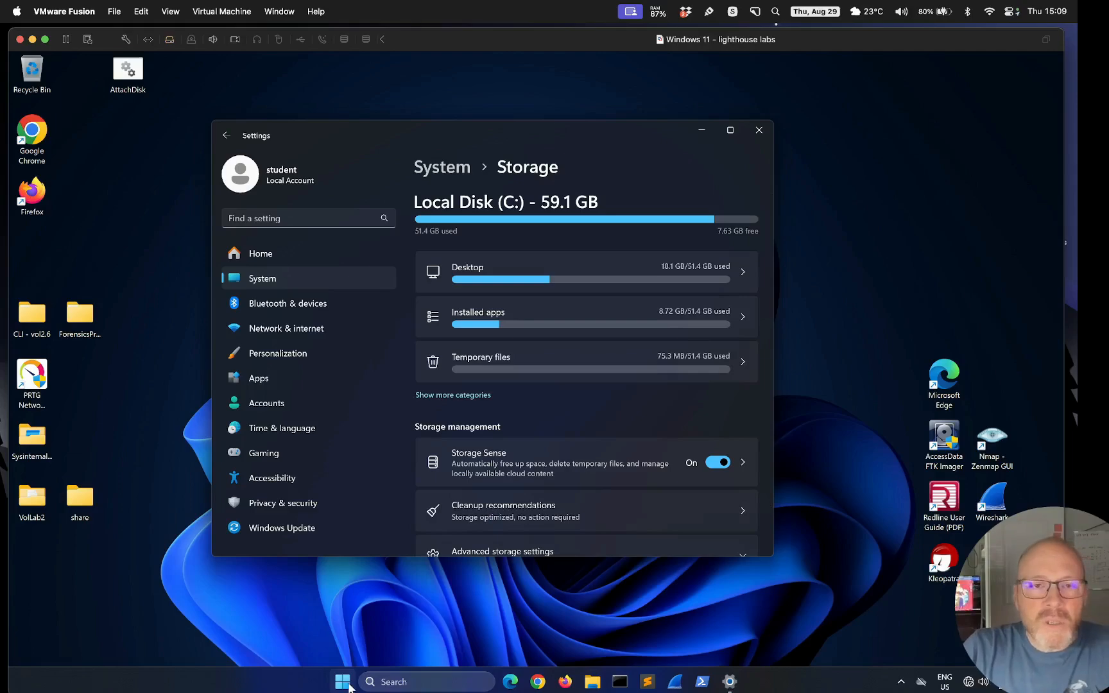
Launch Disk Management via a 'disk man' search and inspect the 791 MB and 40.00 GB unallocated areas
{"action": "left_click", "coordinate": [349, 687]}
{"action": "type", "text": "disk"}
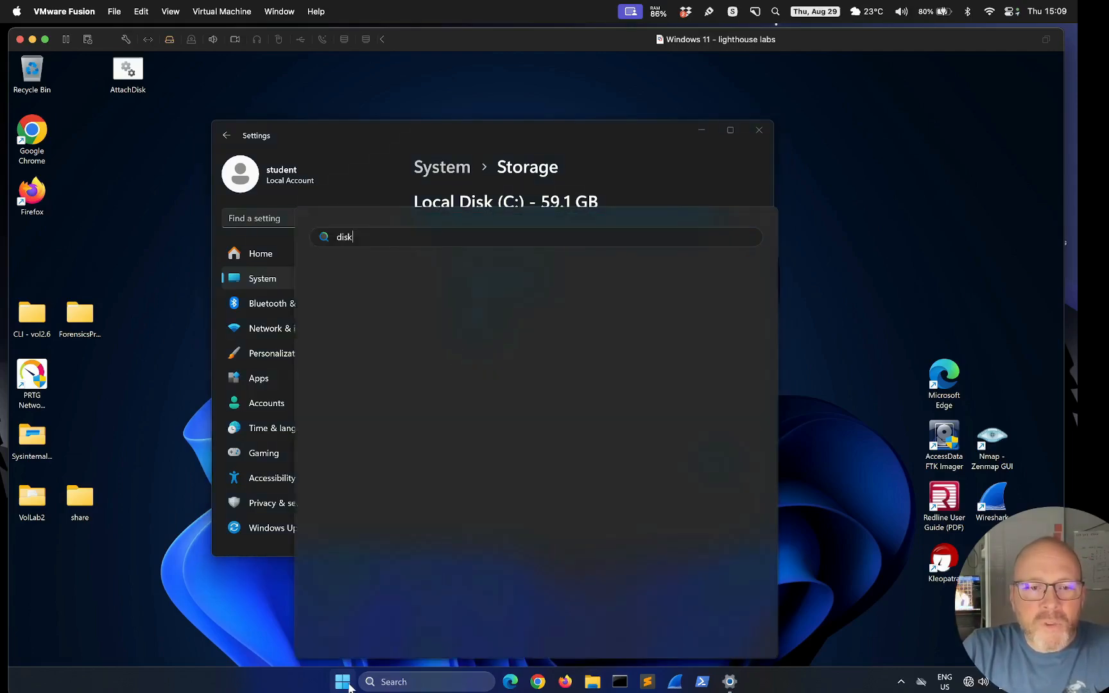
{"action": "type", "text": " man"}
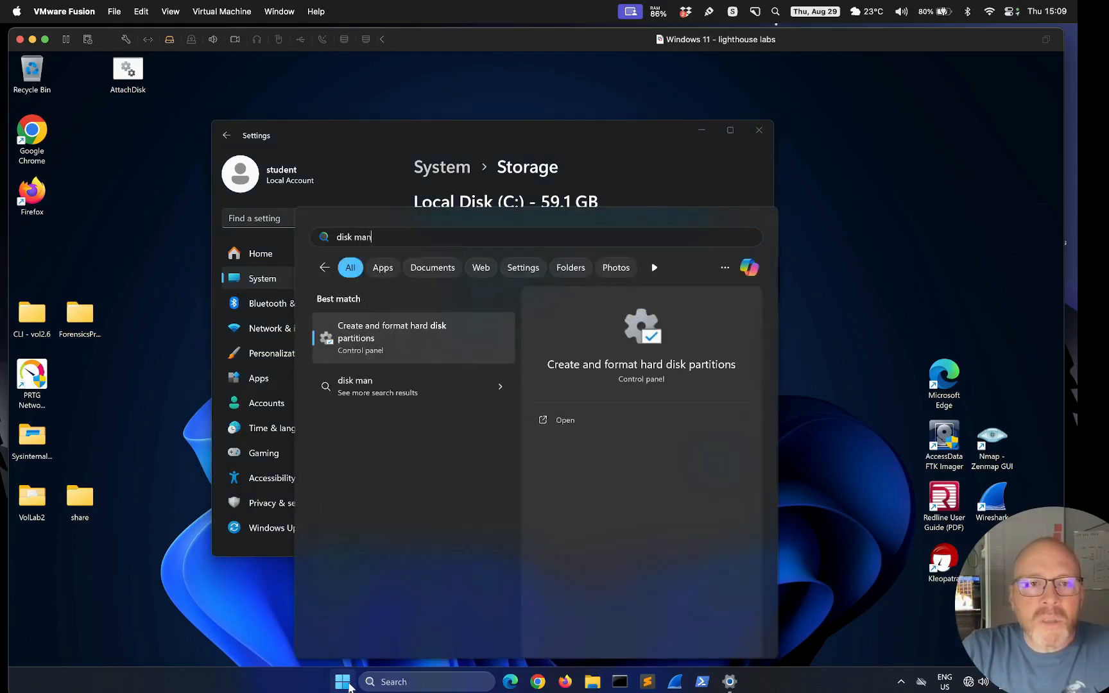
{"action": "left_click", "coordinate": [324, 332]}
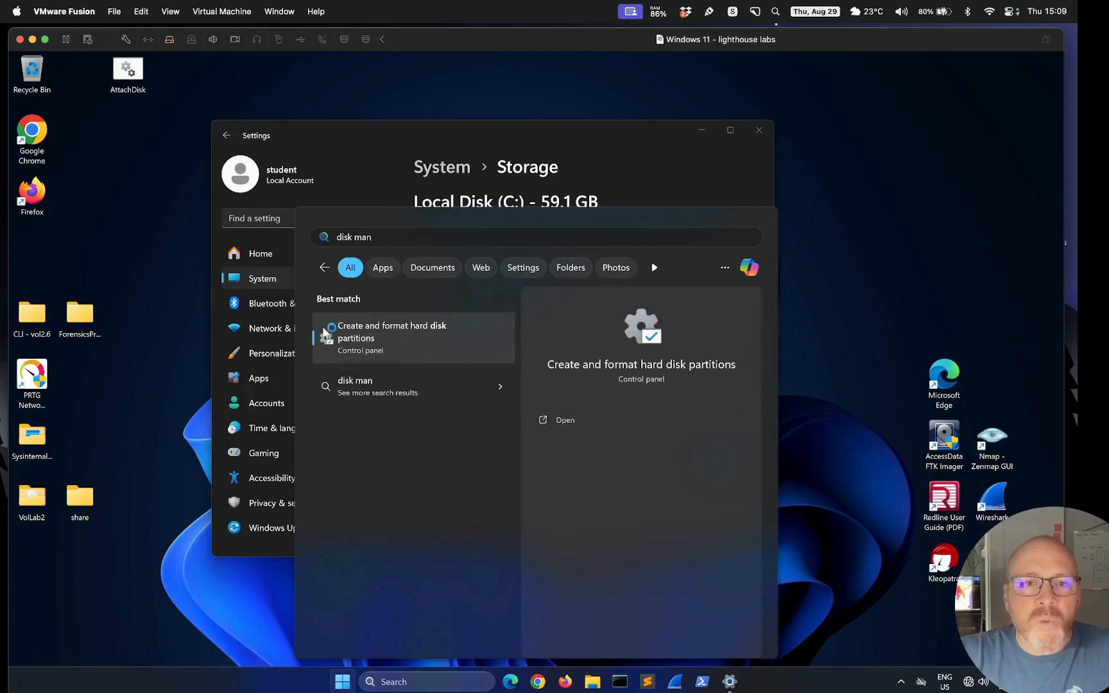
{"action": "left_click", "coordinate": [388, 336]}
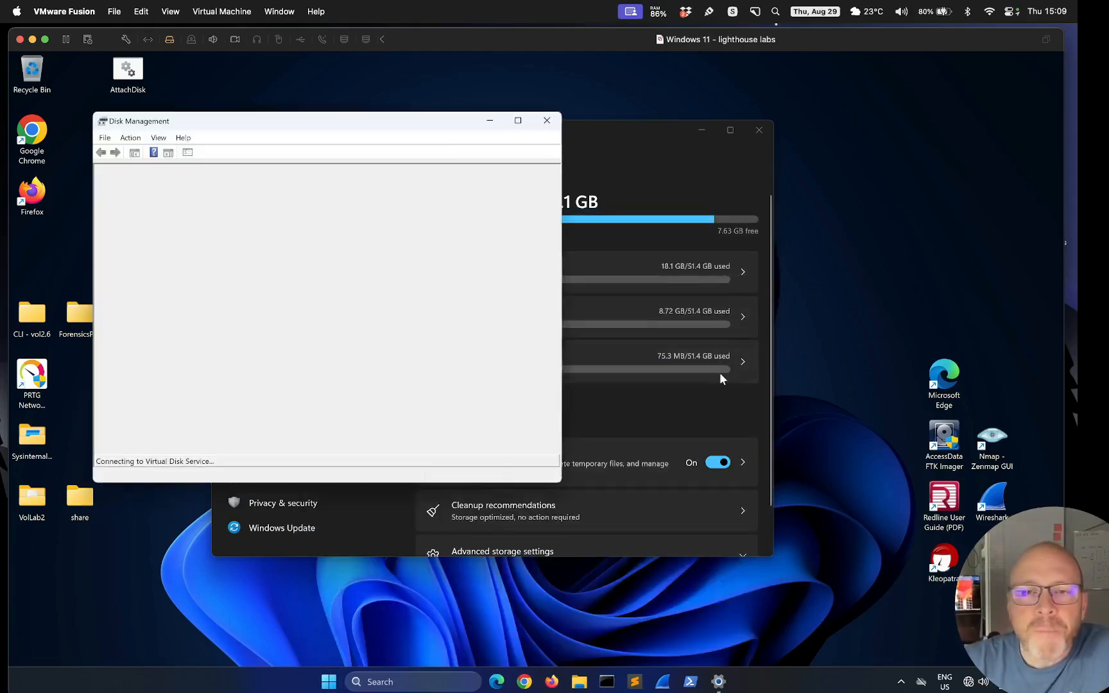
{"action": "left_click_drag", "start_coordinate": [273, 120], "coordinate": [463, 146]}
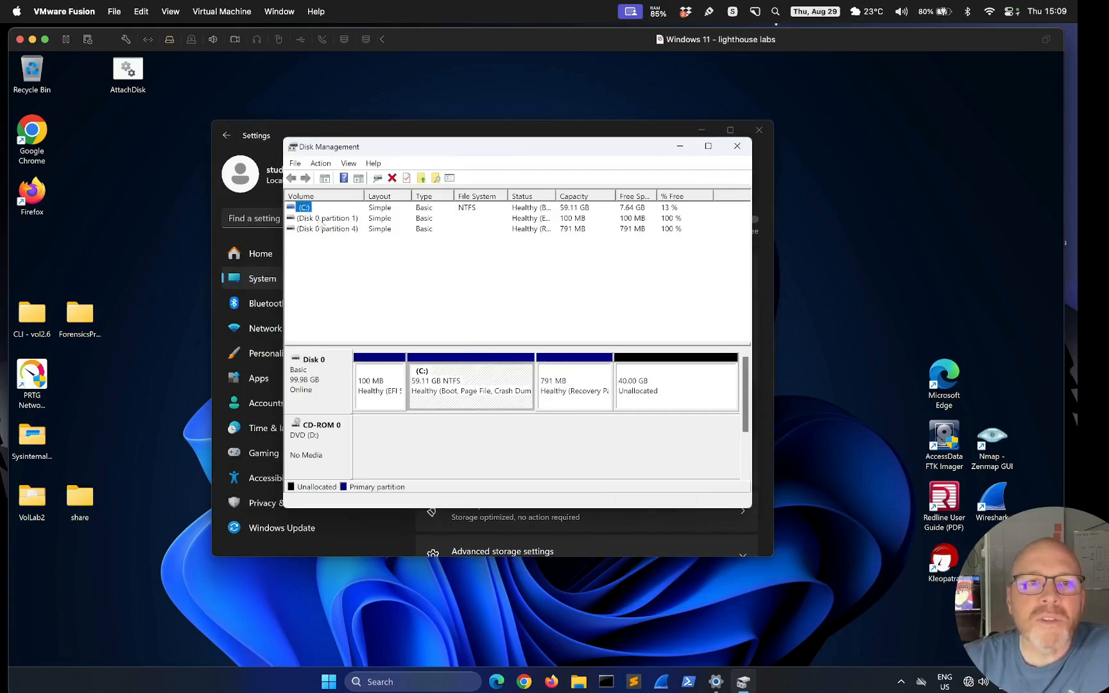
{"action": "left_click", "coordinate": [326, 230]}
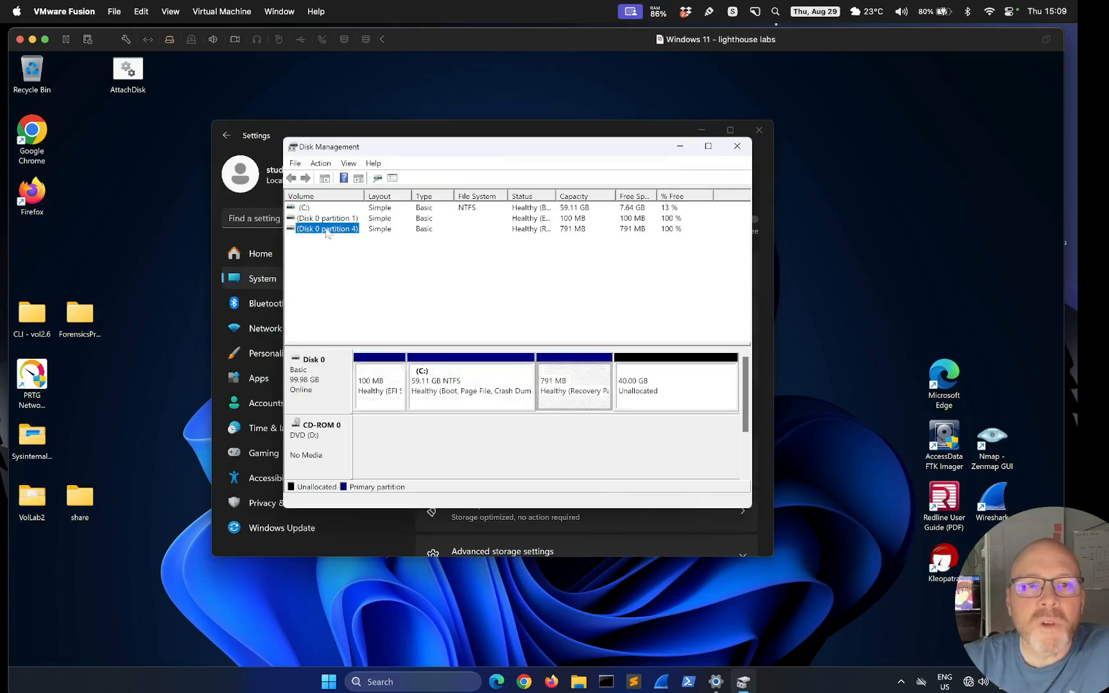
{"action": "left_click", "coordinate": [658, 390]}
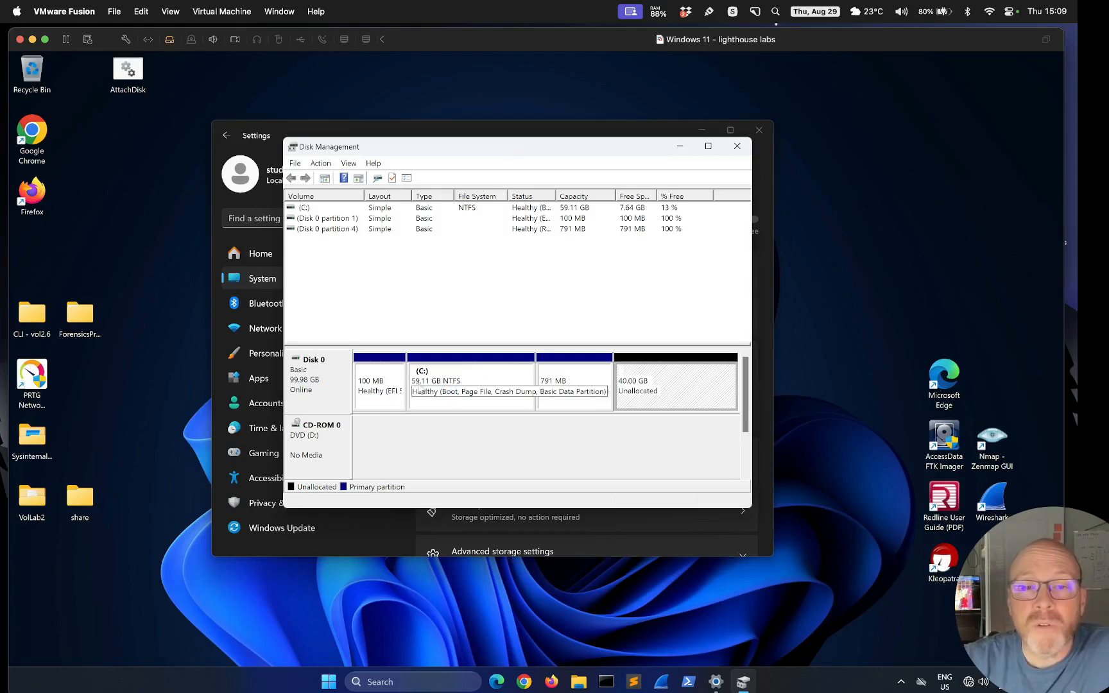
{"action": "right_click", "coordinate": [454, 383]}
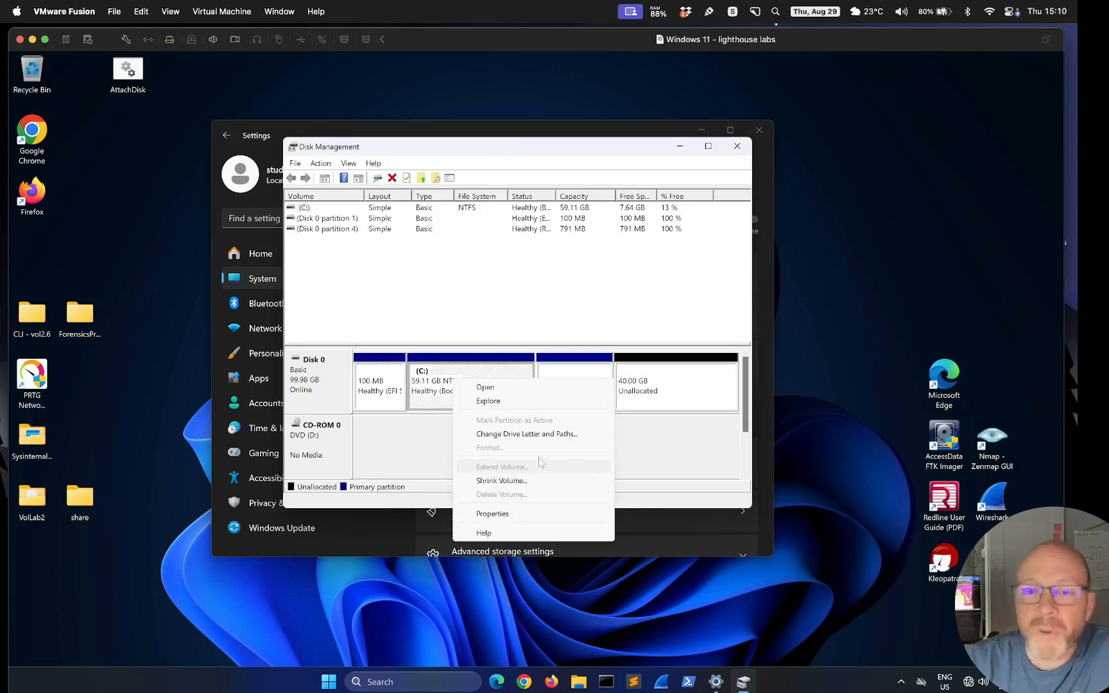
{"action": "left_click", "coordinate": [596, 323]}
{"action": "left_click", "coordinate": [565, 389]}
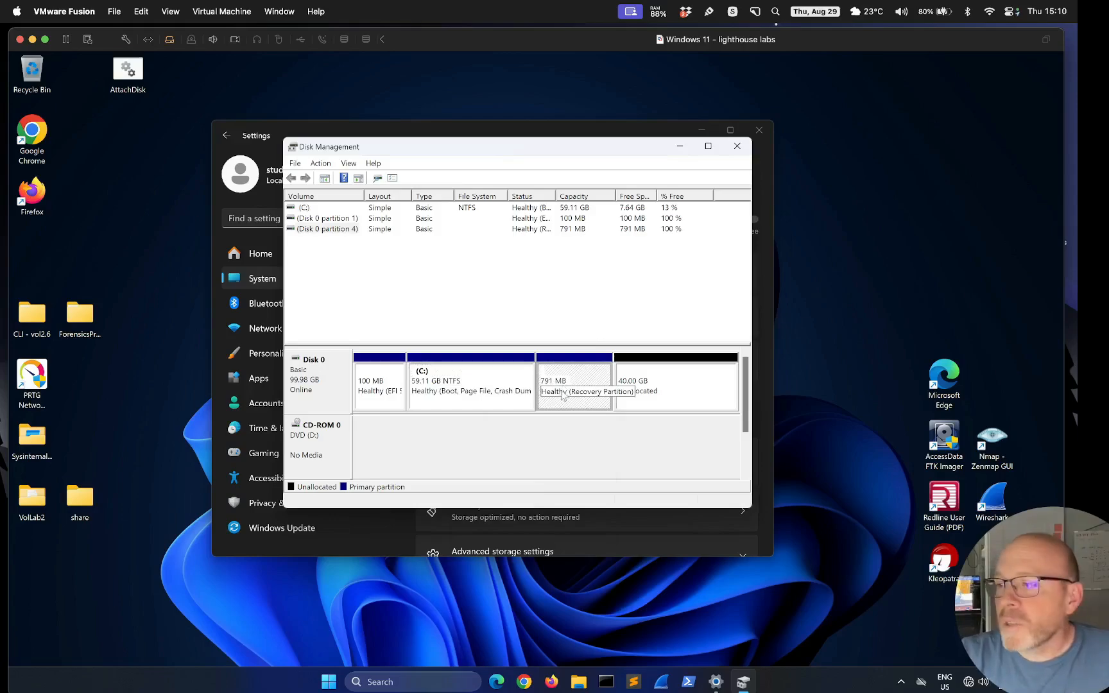
{"action": "left_click", "coordinate": [642, 388]}
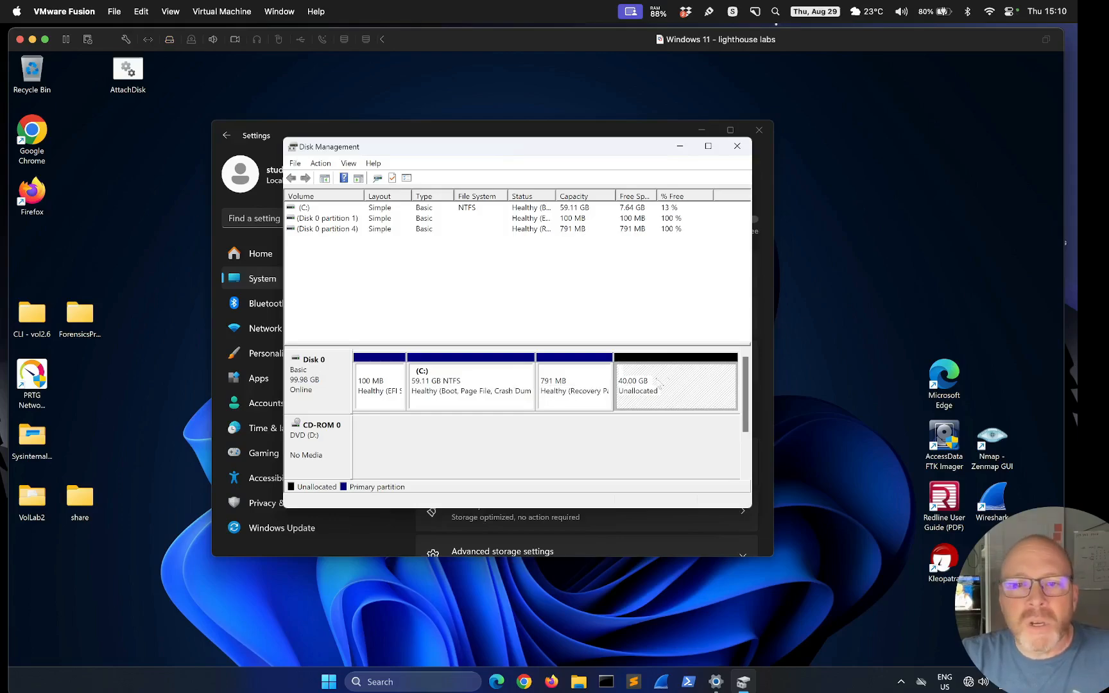
{"action": "right_click", "coordinate": [685, 380]}
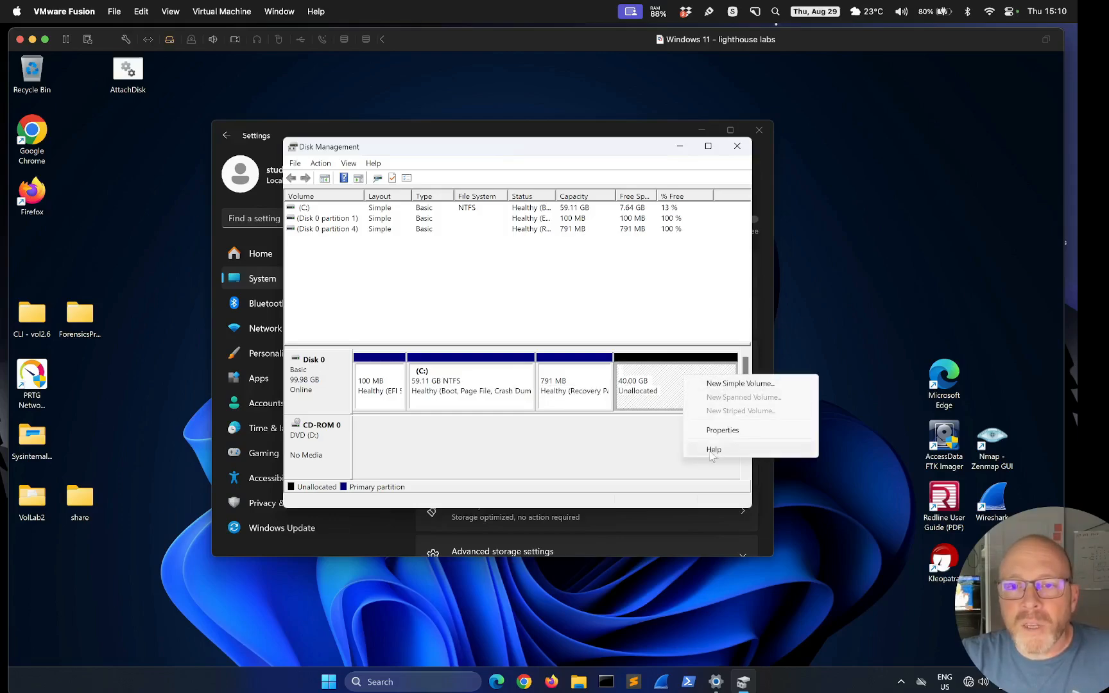
{"action": "left_click", "coordinate": [652, 389]}
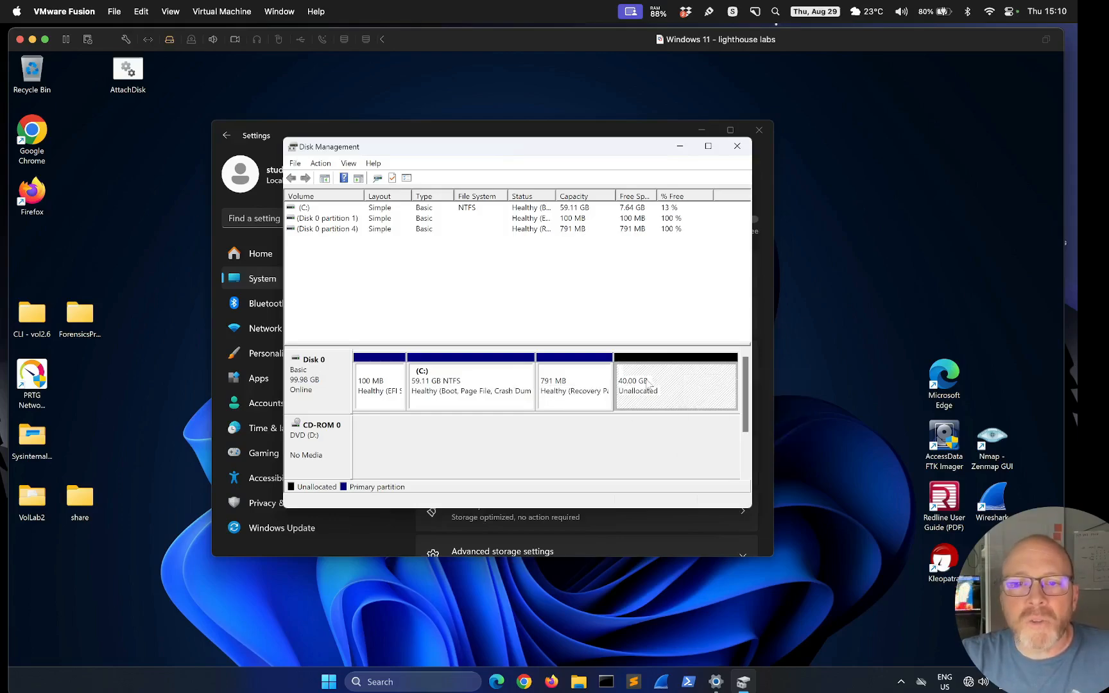
{"action": "right_click", "coordinate": [580, 387]}
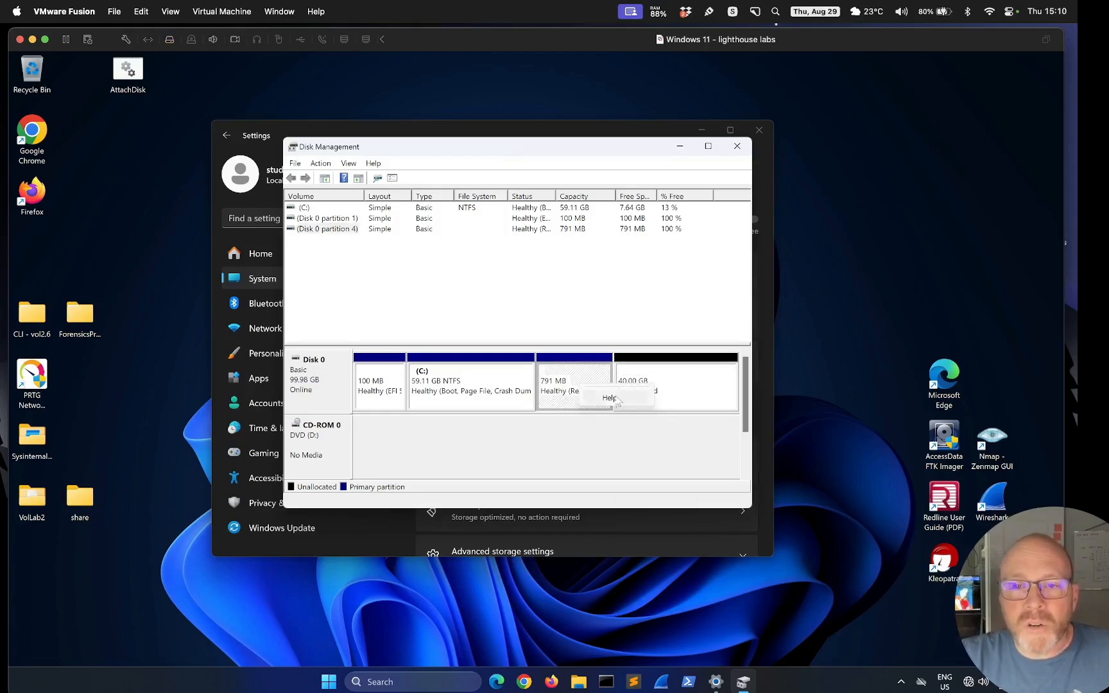
{"action": "left_click", "coordinate": [563, 403]}
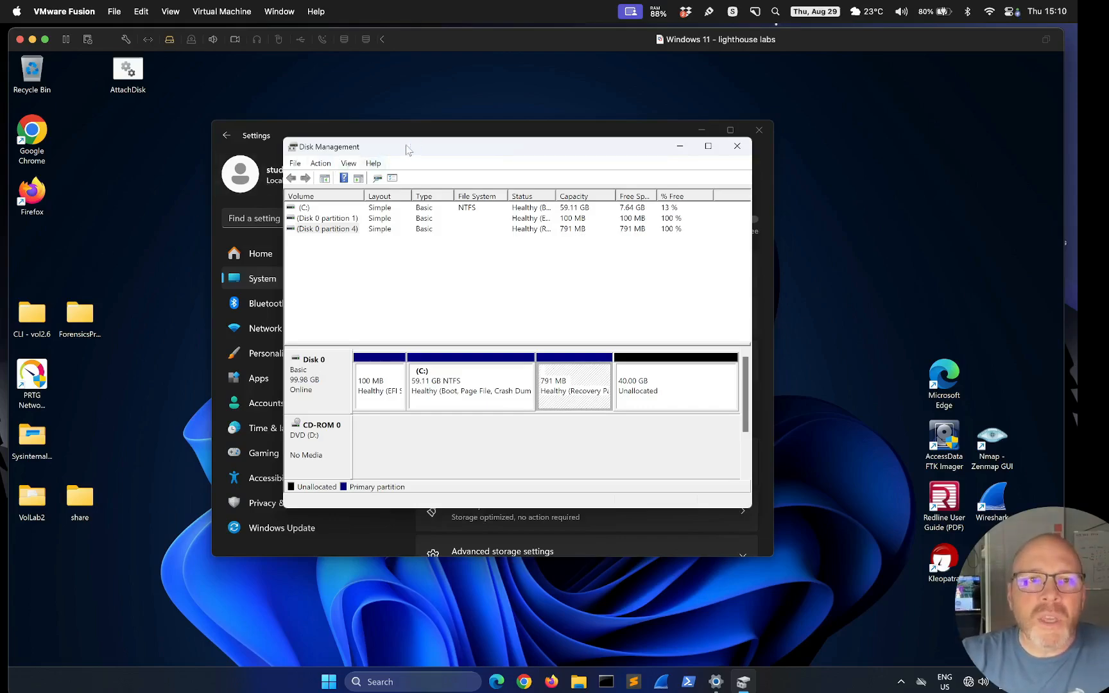
Reposition Disk Management lower right so Settings' Local Disk (C:) 59.1 GB total stays visible
{"action": "left_click_drag", "start_coordinate": [406, 149], "coordinate": [353, 197]}
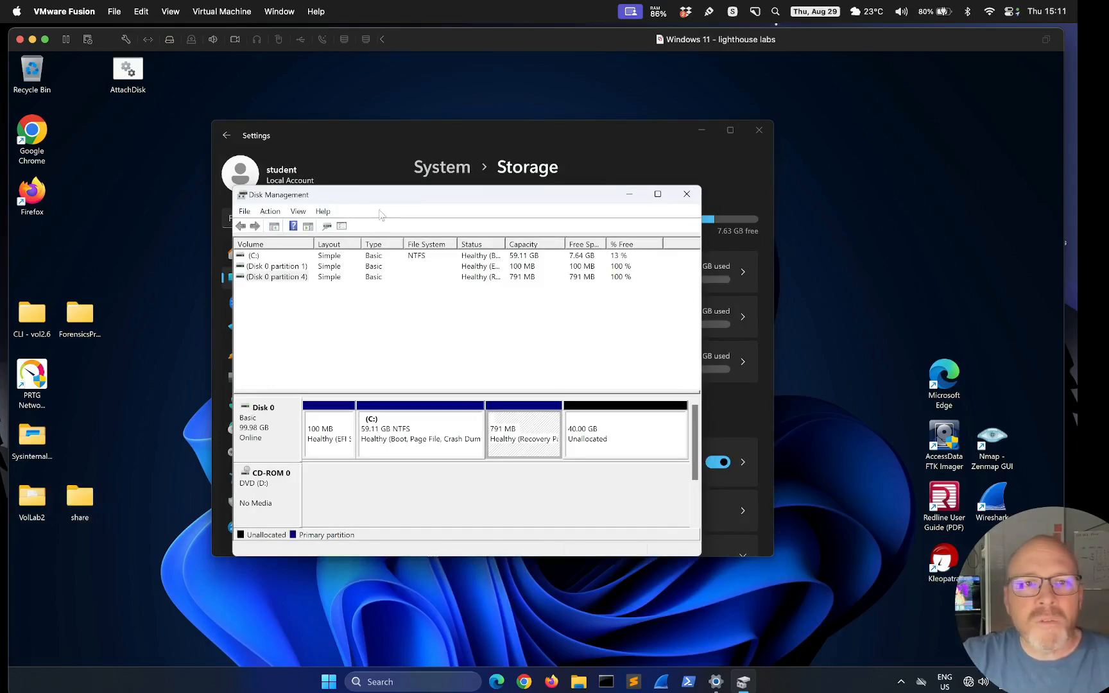
{"action": "left_click_drag", "start_coordinate": [404, 202], "coordinate": [450, 203]}
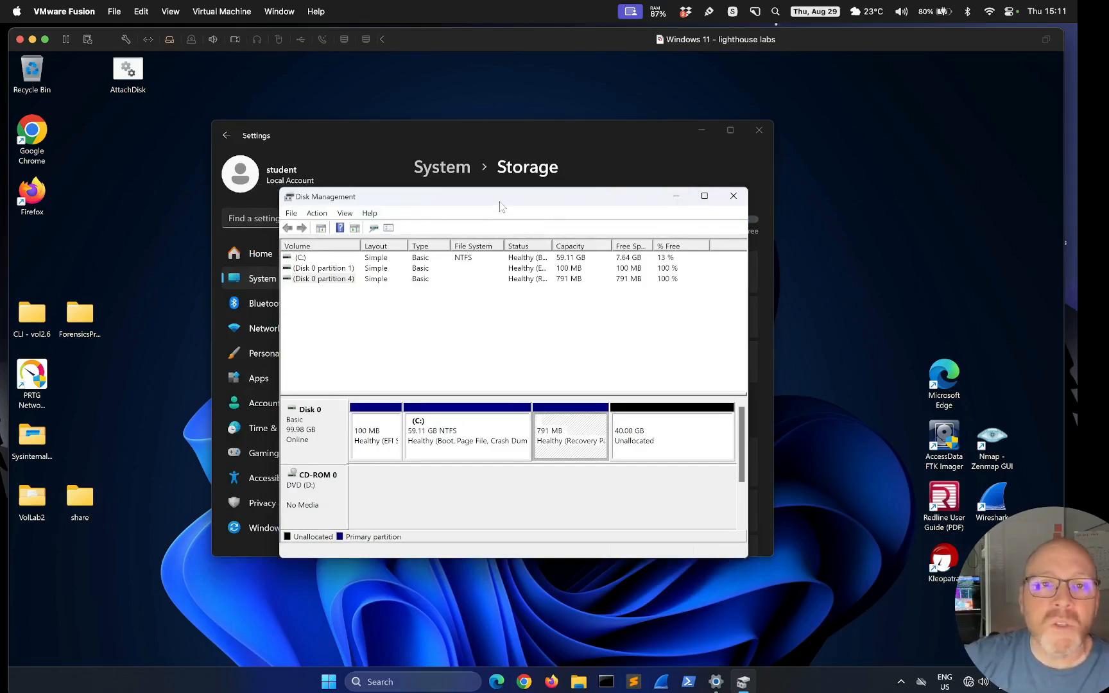
{"action": "left_click_drag", "start_coordinate": [503, 199], "coordinate": [562, 223]}
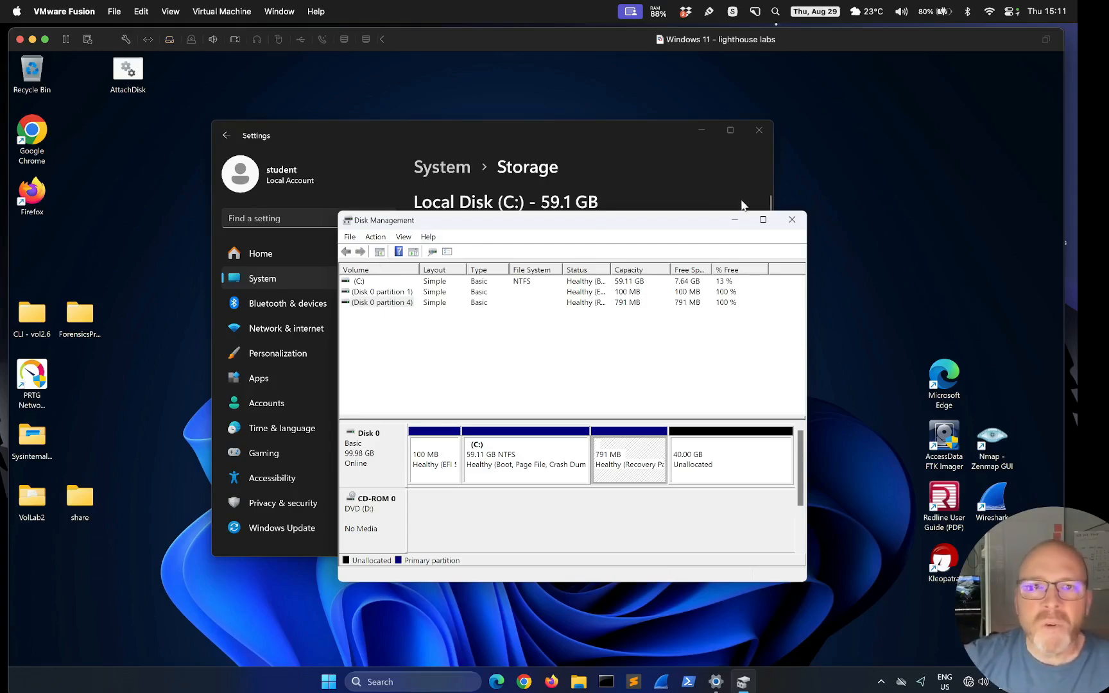
{"action": "mouse_move", "coordinate": [761, 218]}
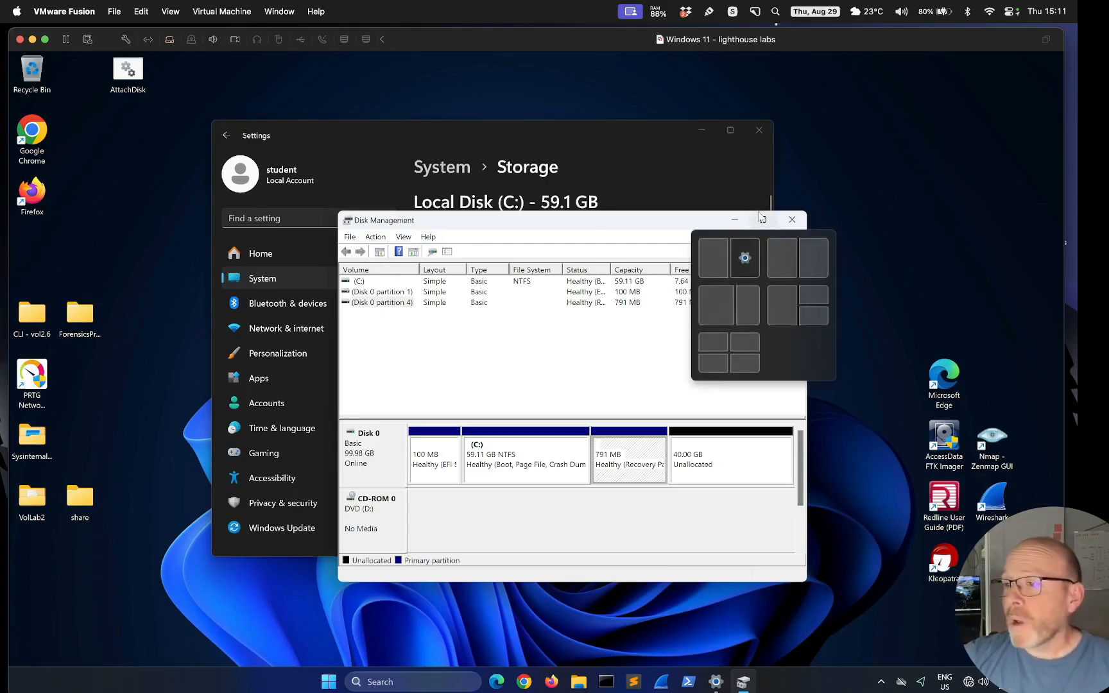
{"action": "left_click_drag", "start_coordinate": [635, 229], "coordinate": [661, 251]}
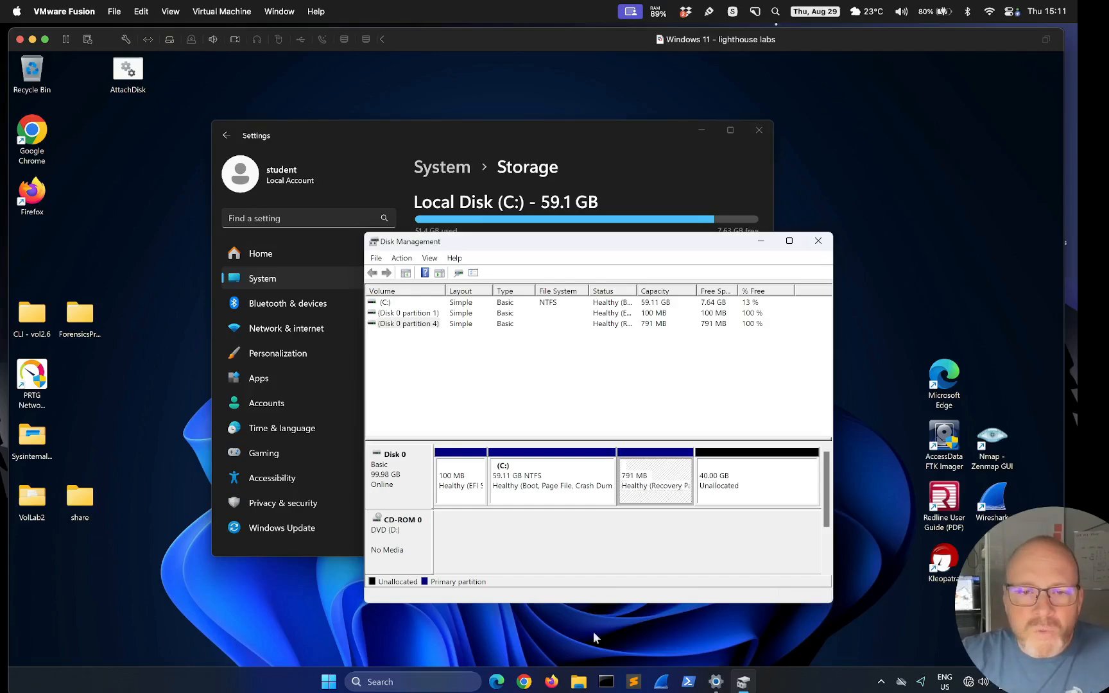
Open Command Prompt from a Windows search for 'command', closing the extra window
{"action": "left_click", "coordinate": [631, 681]}
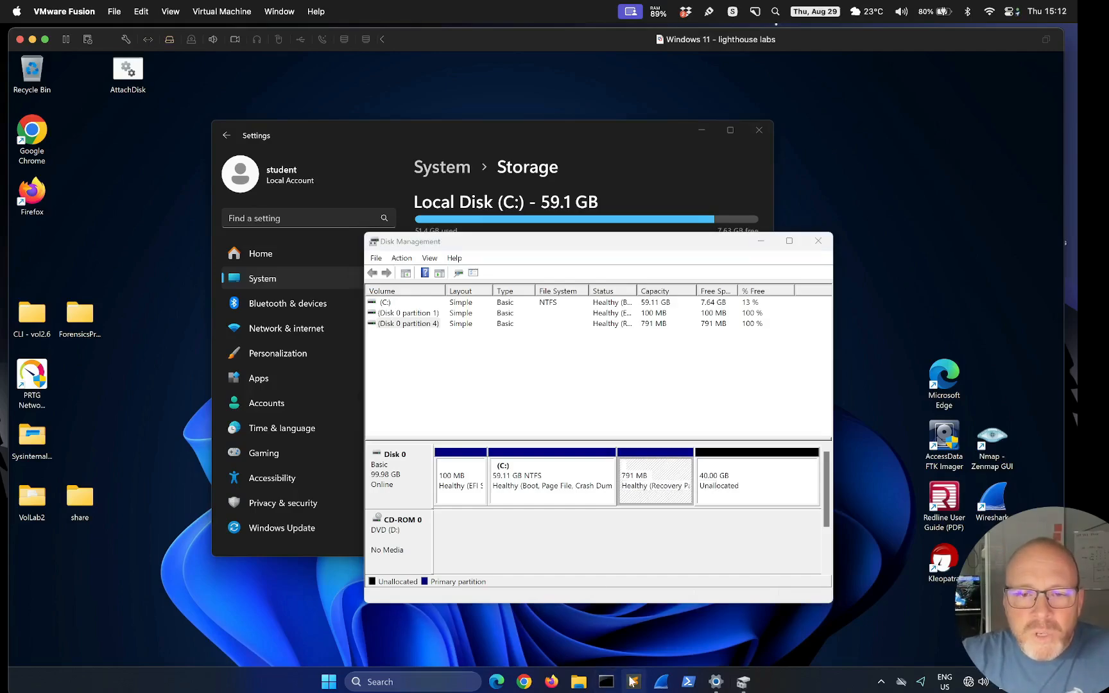
{"action": "left_click", "coordinate": [606, 682]}
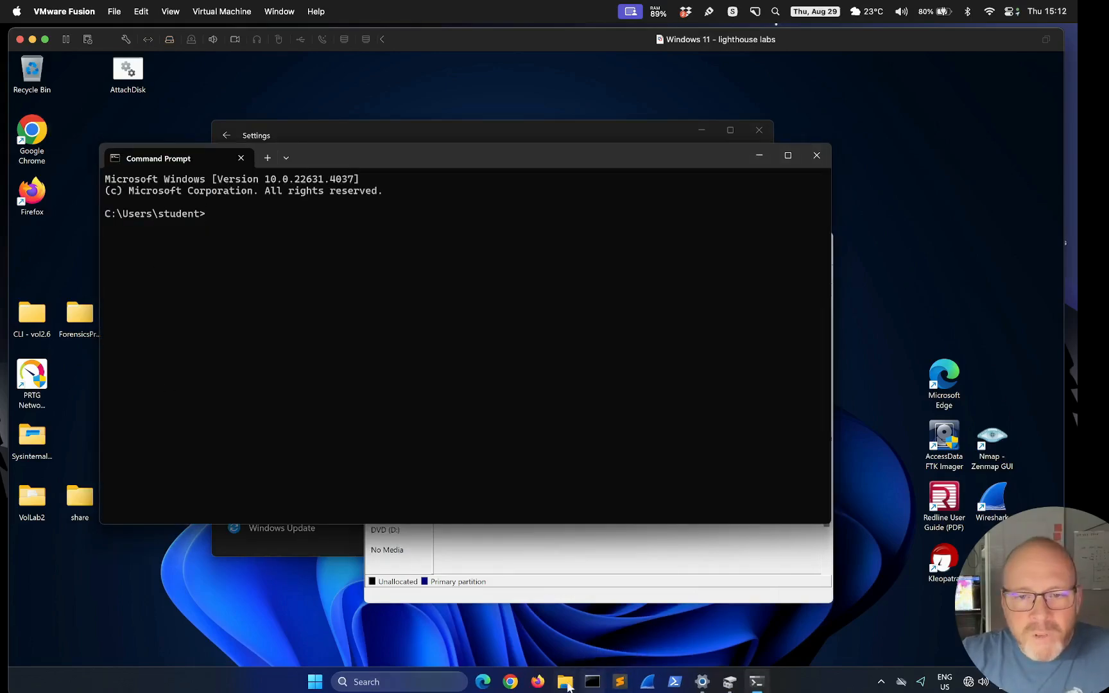
{"action": "left_click", "coordinate": [316, 683]}
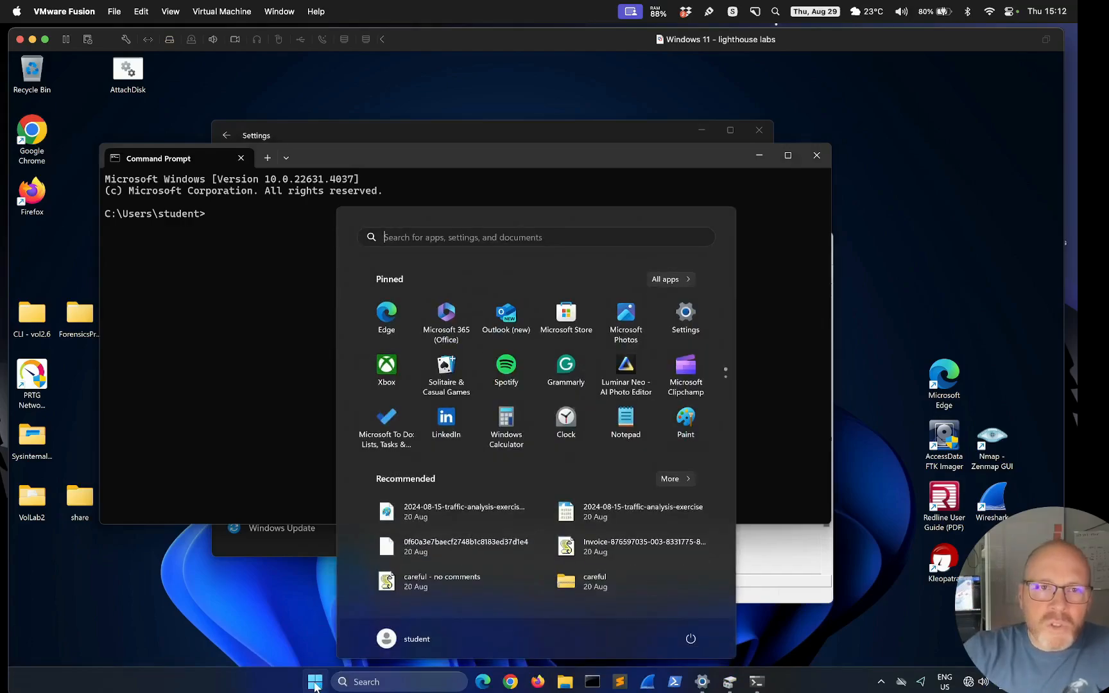
{"action": "type", "text": "command"}
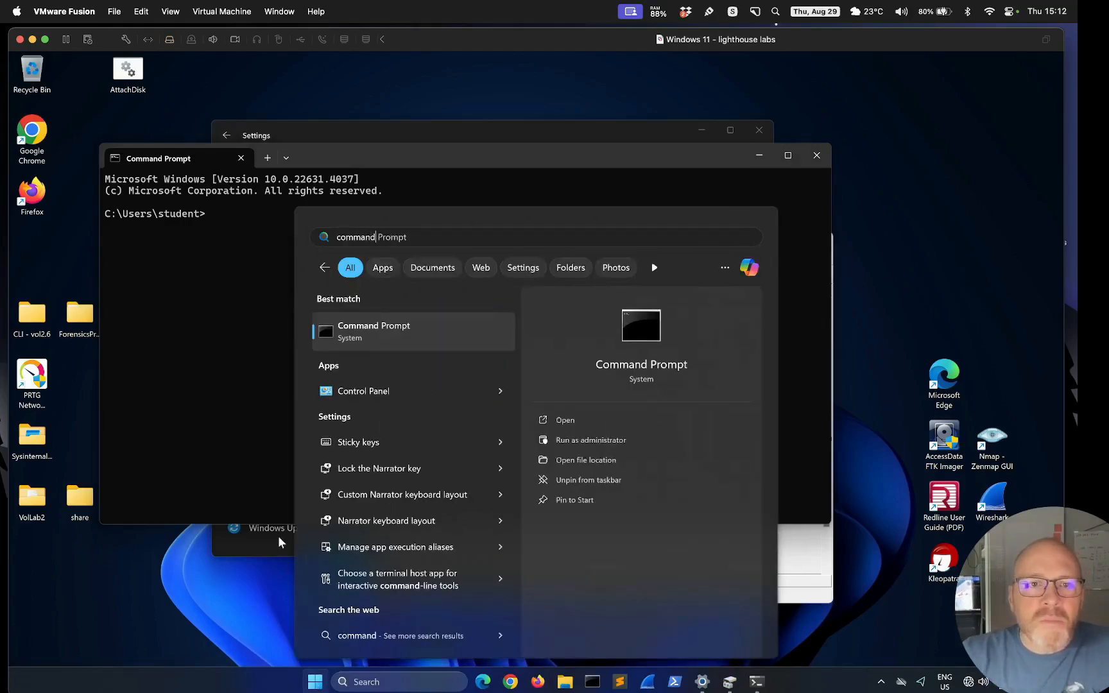
{"action": "left_click", "coordinate": [401, 342]}
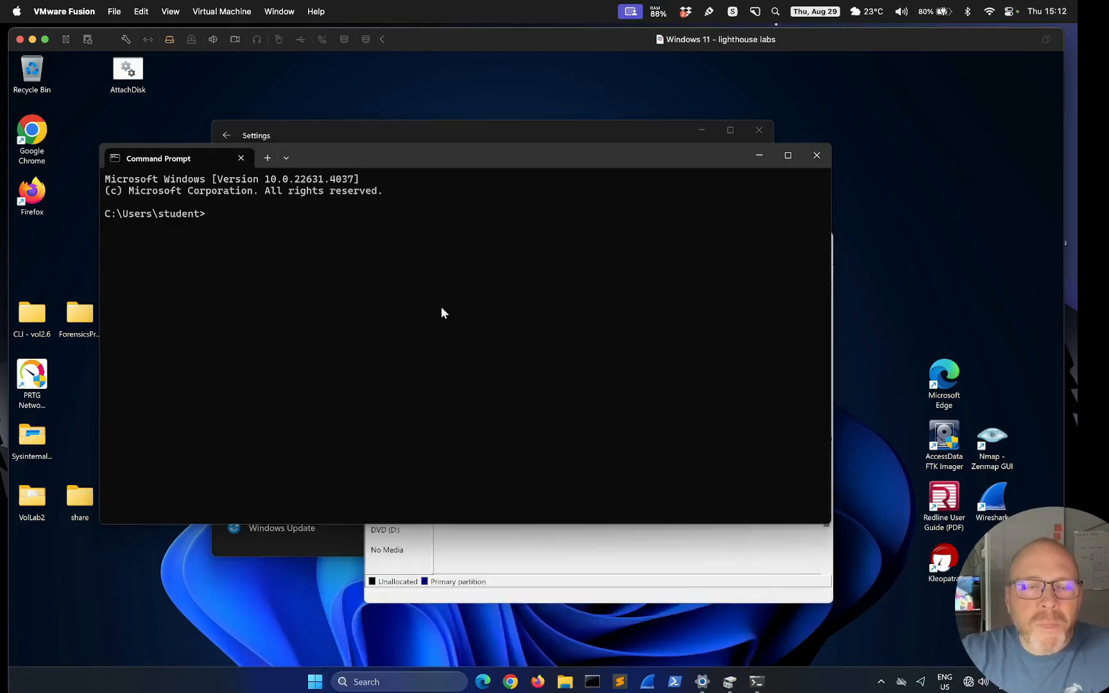
{"action": "left_click", "coordinate": [256, 173]}
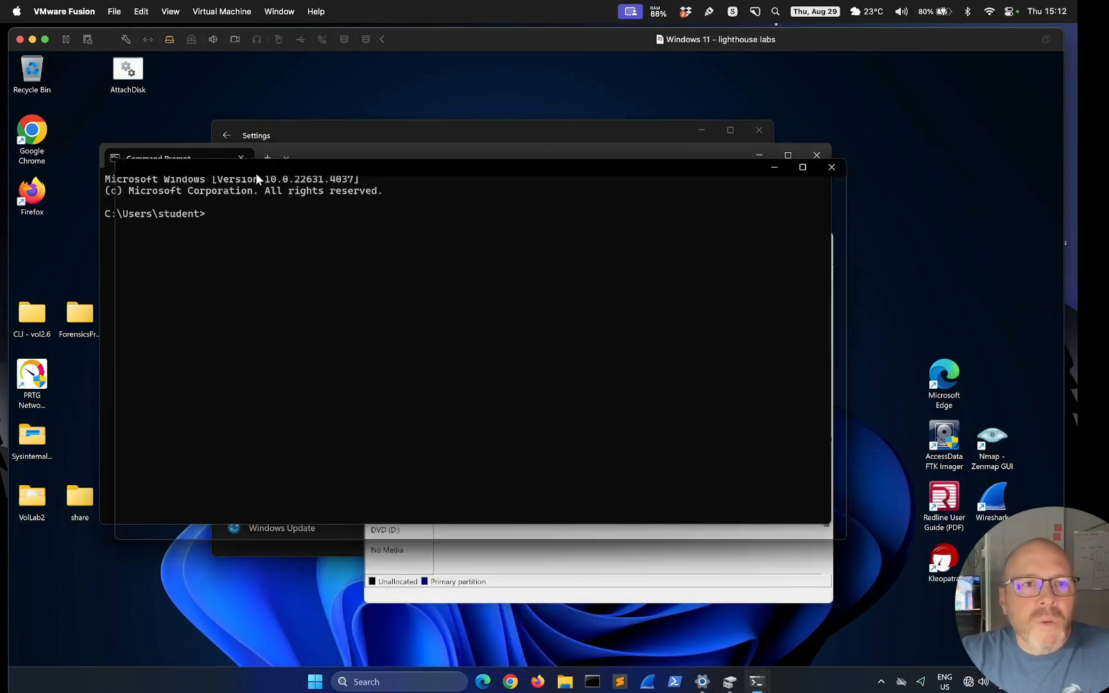
Start diskpart in the Command Prompt and grant it administrator rights
{"action": "left_click", "coordinate": [307, 246]}
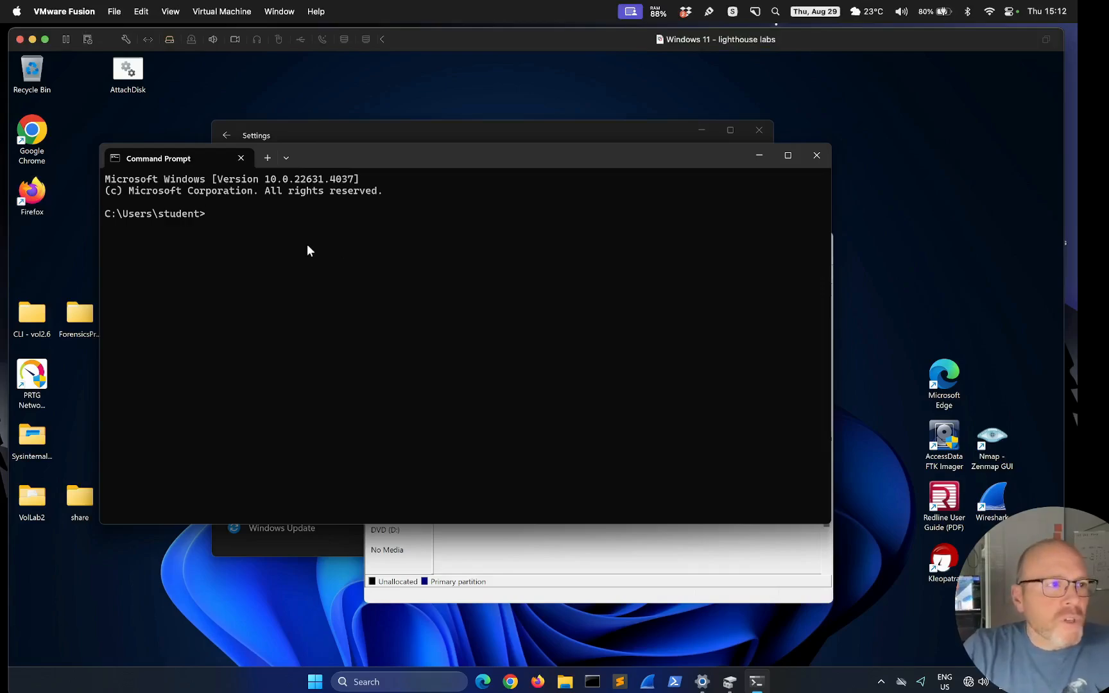
{"action": "type", "text": "diskpart"}
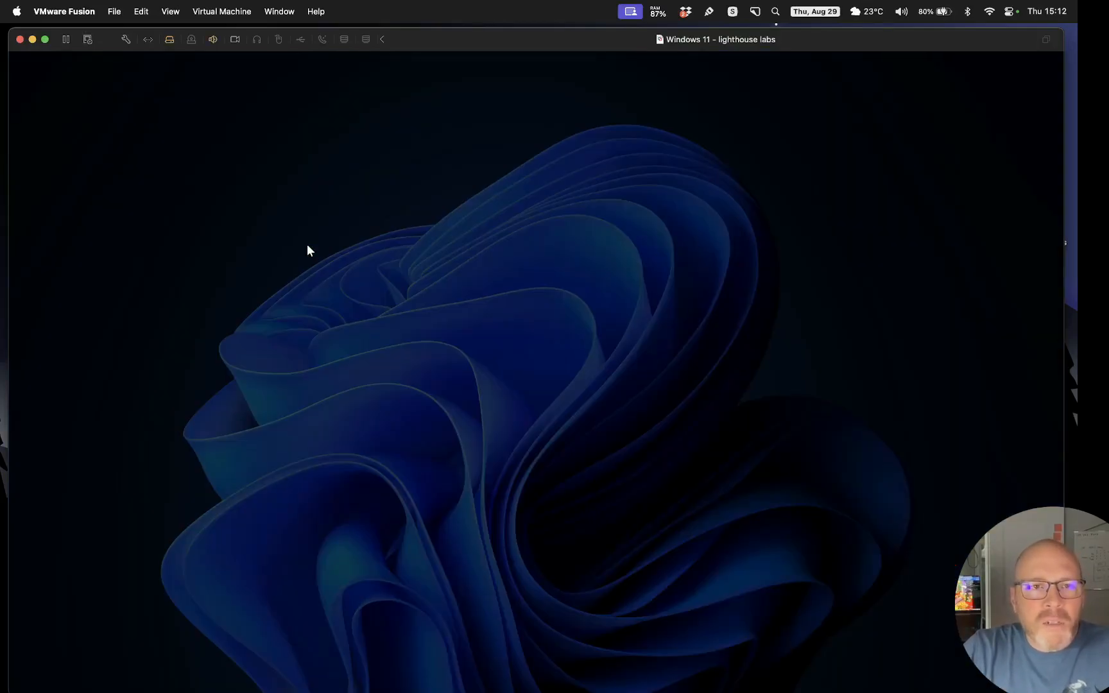
{"action": "left_click", "coordinate": [488, 467]}
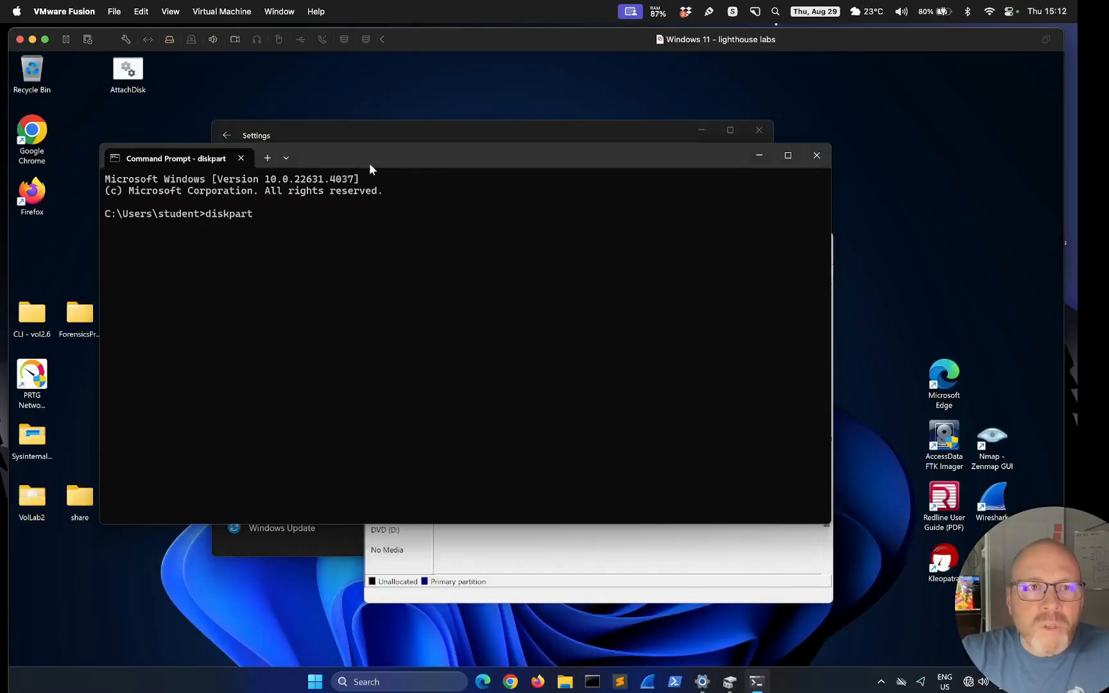
Move the DiskPart console over the Settings window and run list disk
{"action": "left_click_drag", "start_coordinate": [369, 161], "coordinate": [403, 170]}
{"action": "left_click_drag", "start_coordinate": [416, 75], "coordinate": [511, 155]}
{"action": "left_click", "coordinate": [206, 232]}
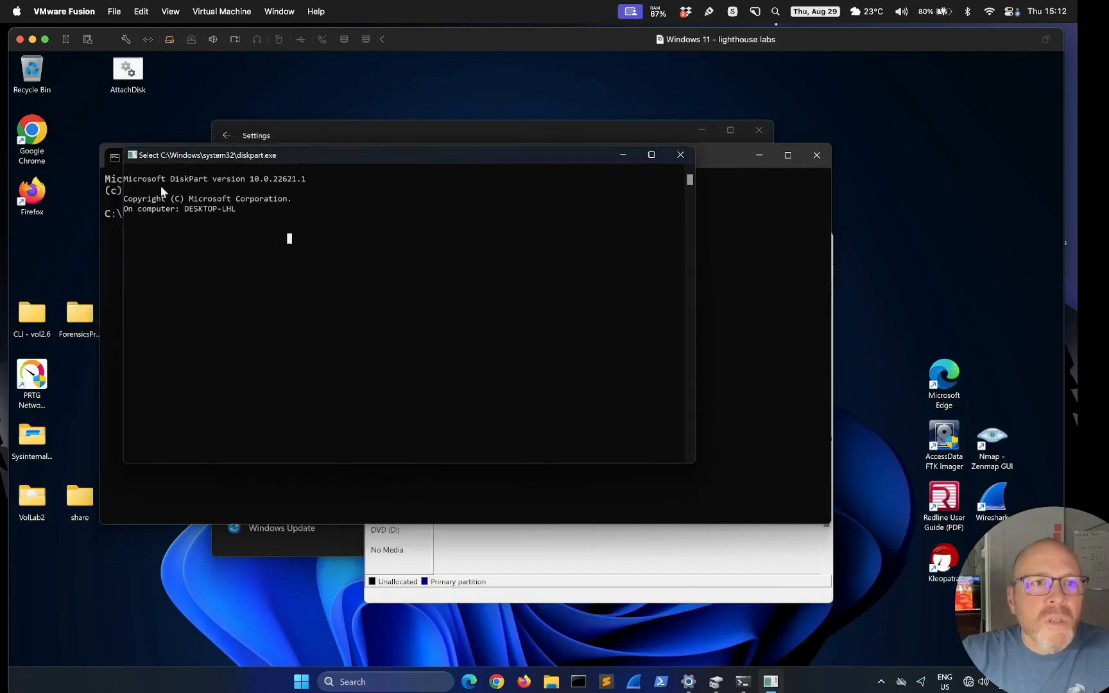
{"action": "left_click", "coordinate": [228, 239]}
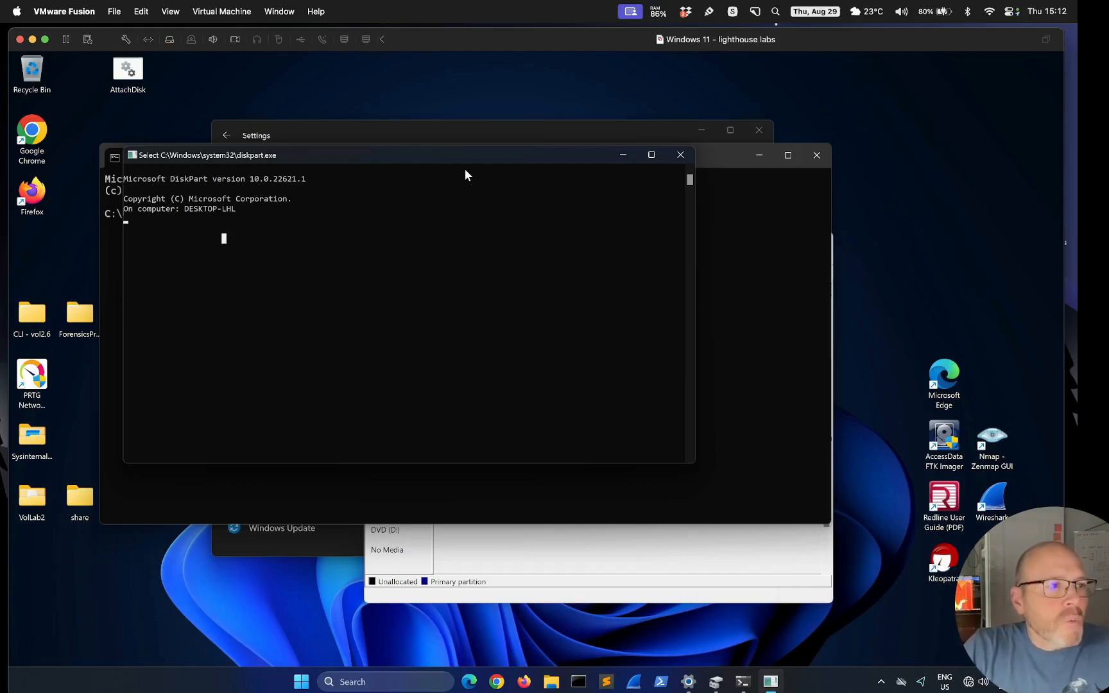
{"action": "type", "text": "list disk"}
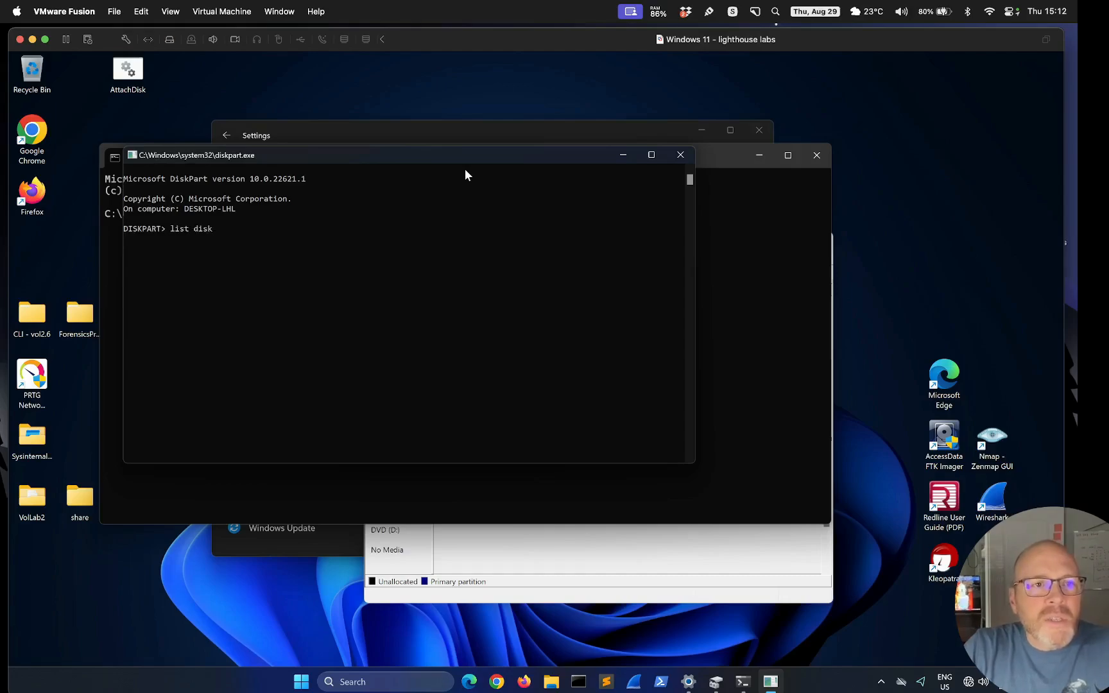
{"action": "key", "text": "Return"}
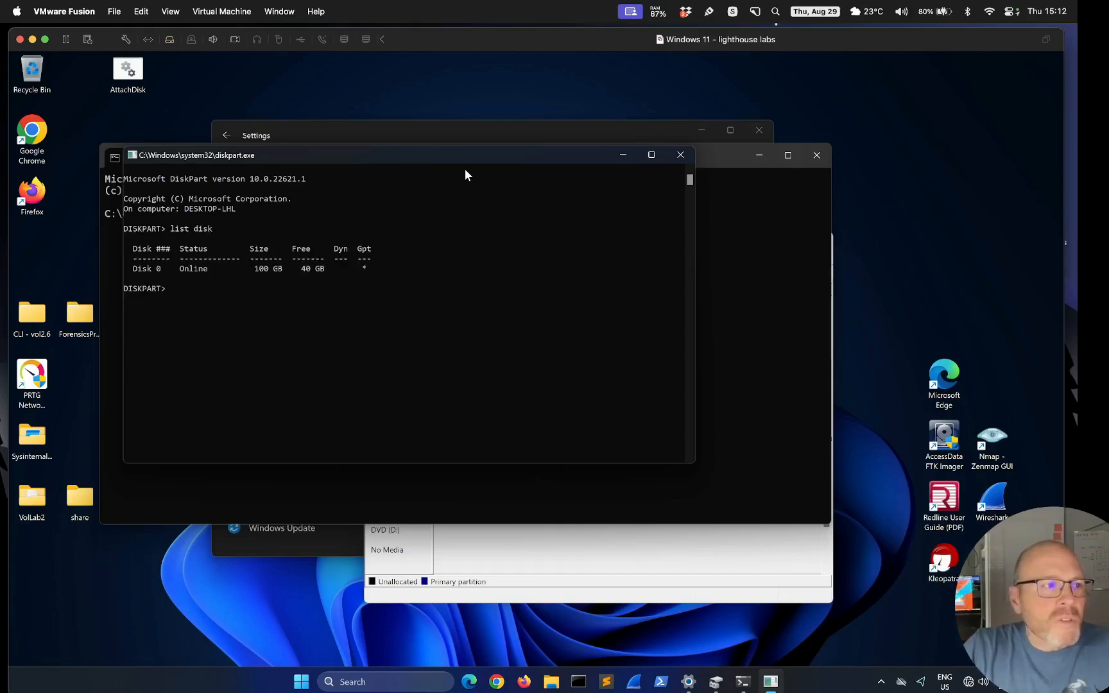
Select disk 0 and list its partitions, revealing the 791 MB Recovery partition 4
{"action": "type", "text": "select desk 0"}
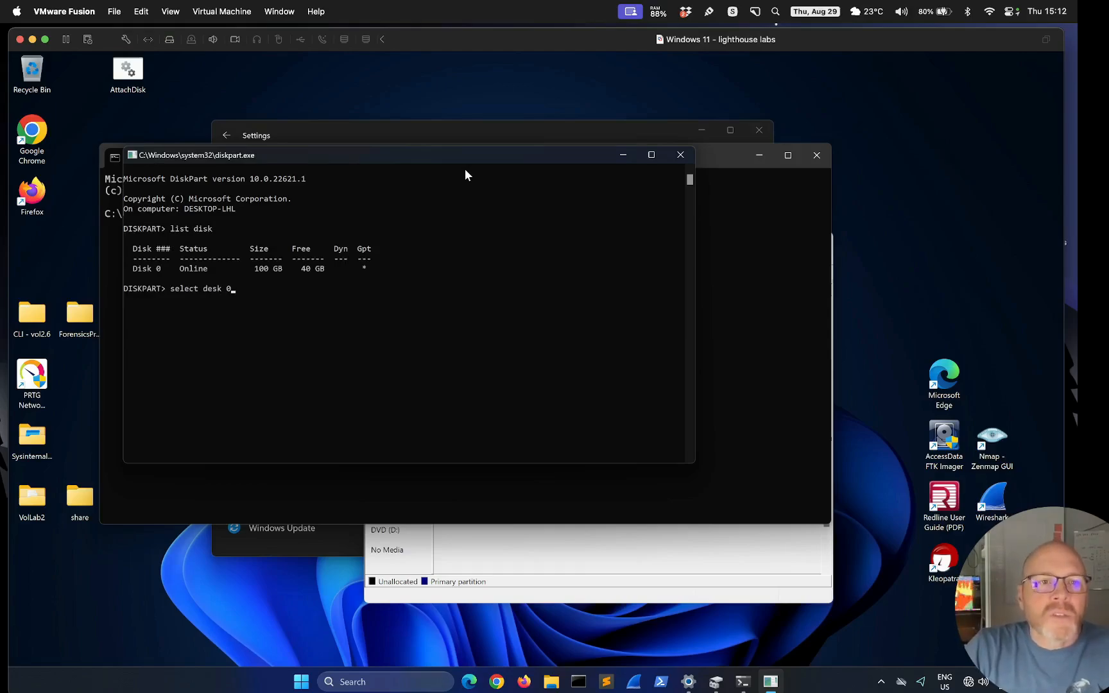
{"action": "key", "text": "BackSpace"}
{"action": "key", "text": "BackSpace"}
{"action": "key", "text": "BackSpace"}
{"action": "key", "text": "BackSpace"}
{"action": "key", "text": "BackSpace"}
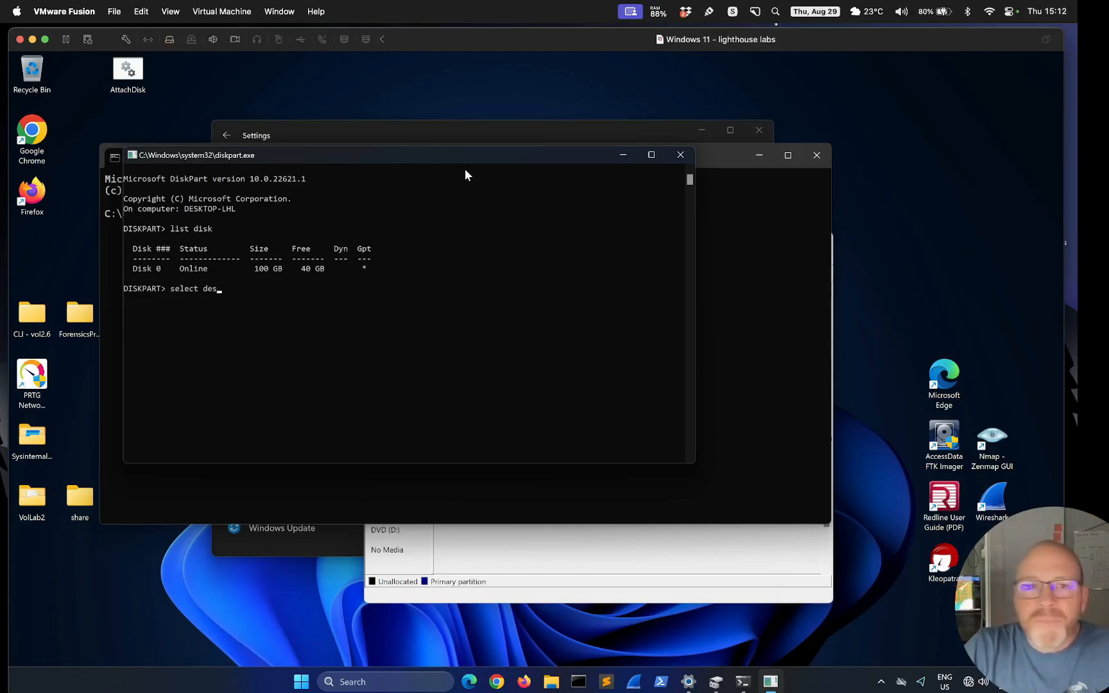
{"action": "type", "text": "isk 0"}
{"action": "key", "text": "Return"}
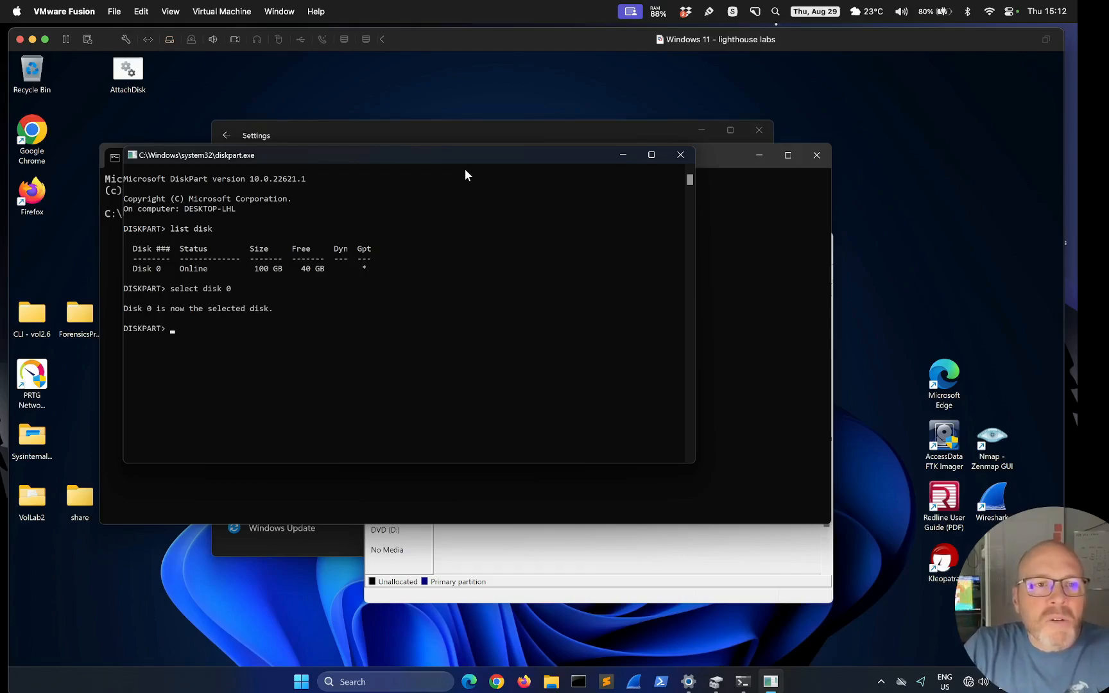
{"action": "type", "text": "list partition"}
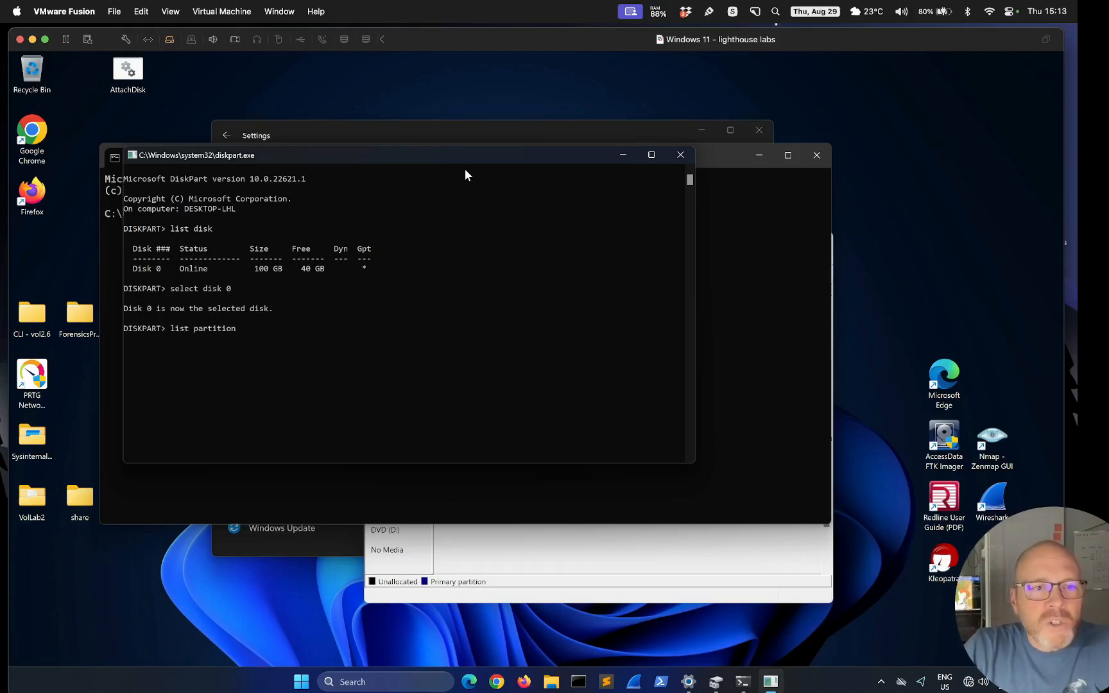
{"action": "key", "text": "Return"}
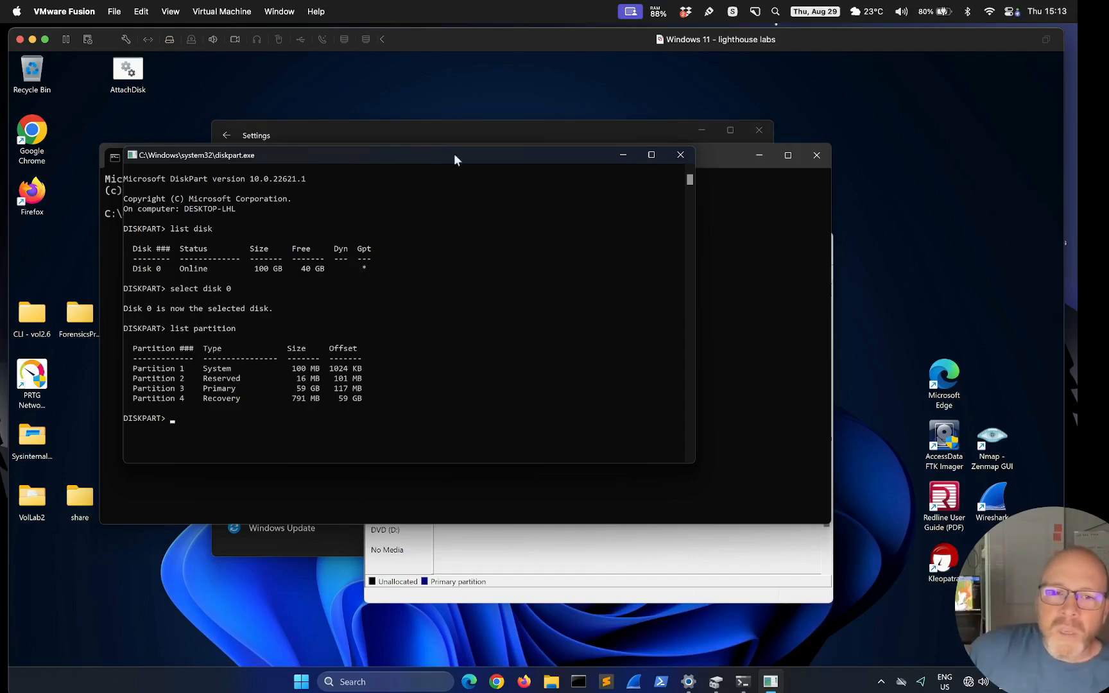
In Disk Management, inspect the 100 MB EFI, C: and 791 MB recovery partitions
{"action": "left_click", "coordinate": [499, 602]}
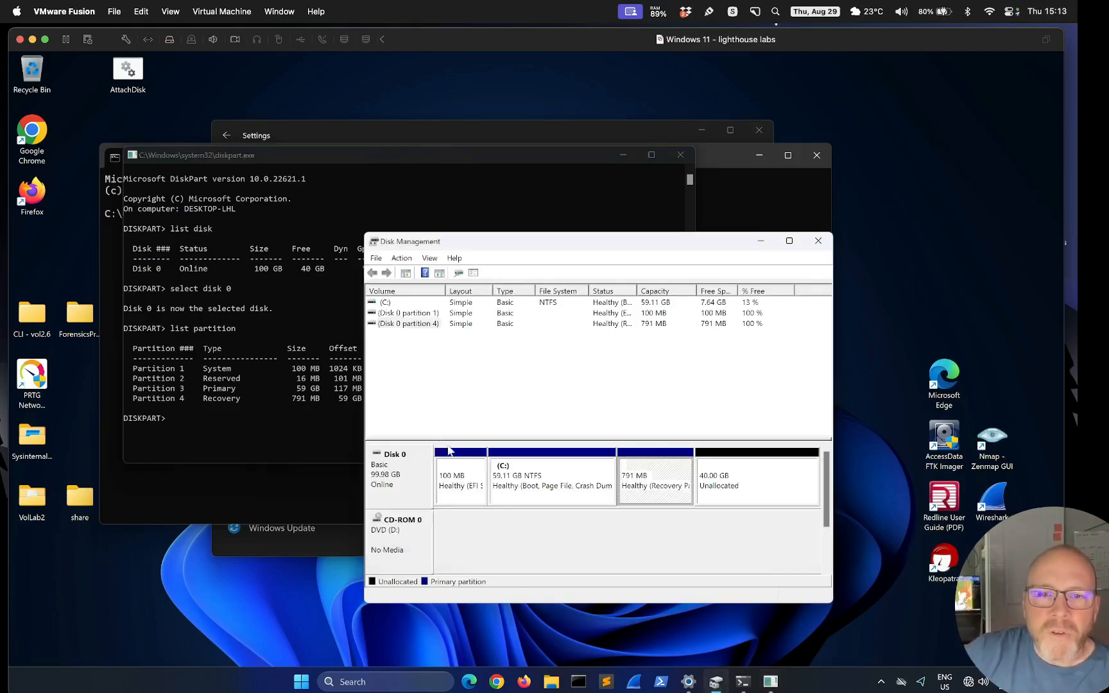
{"action": "left_click", "coordinate": [453, 478]}
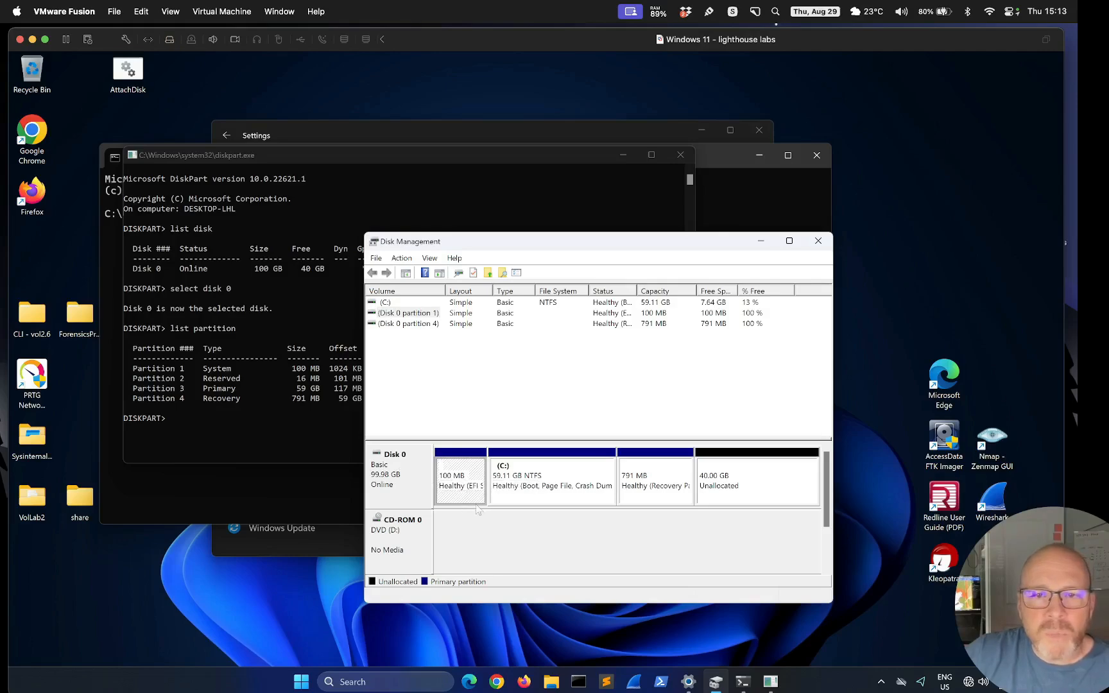
{"action": "left_click", "coordinate": [535, 483]}
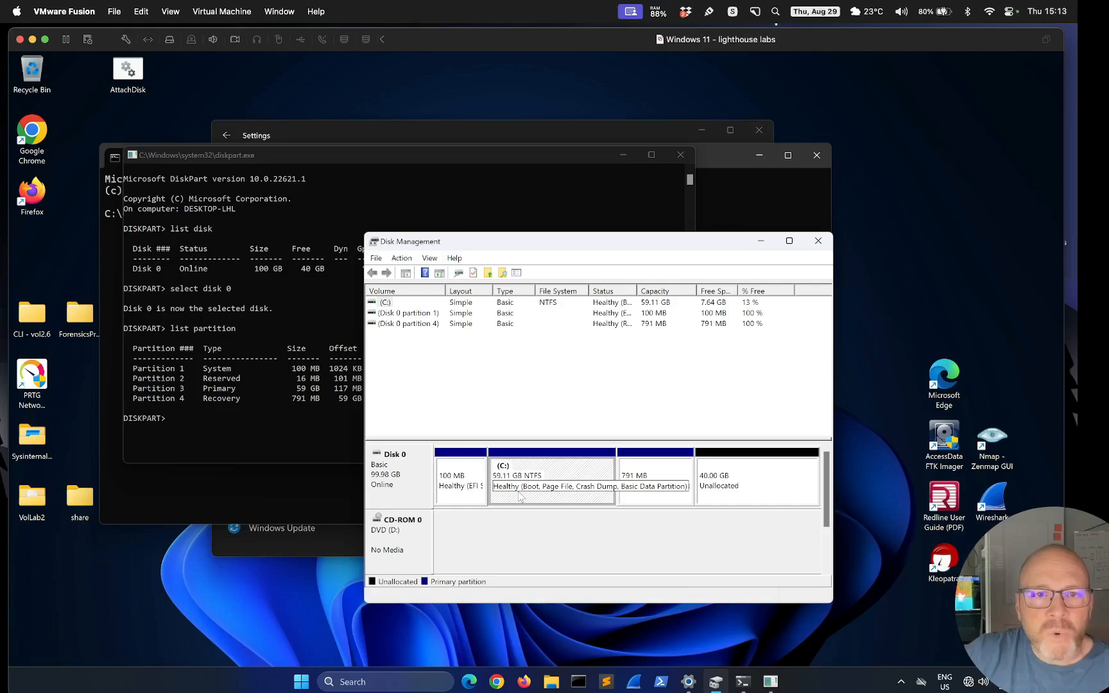
{"action": "left_click", "coordinate": [647, 476]}
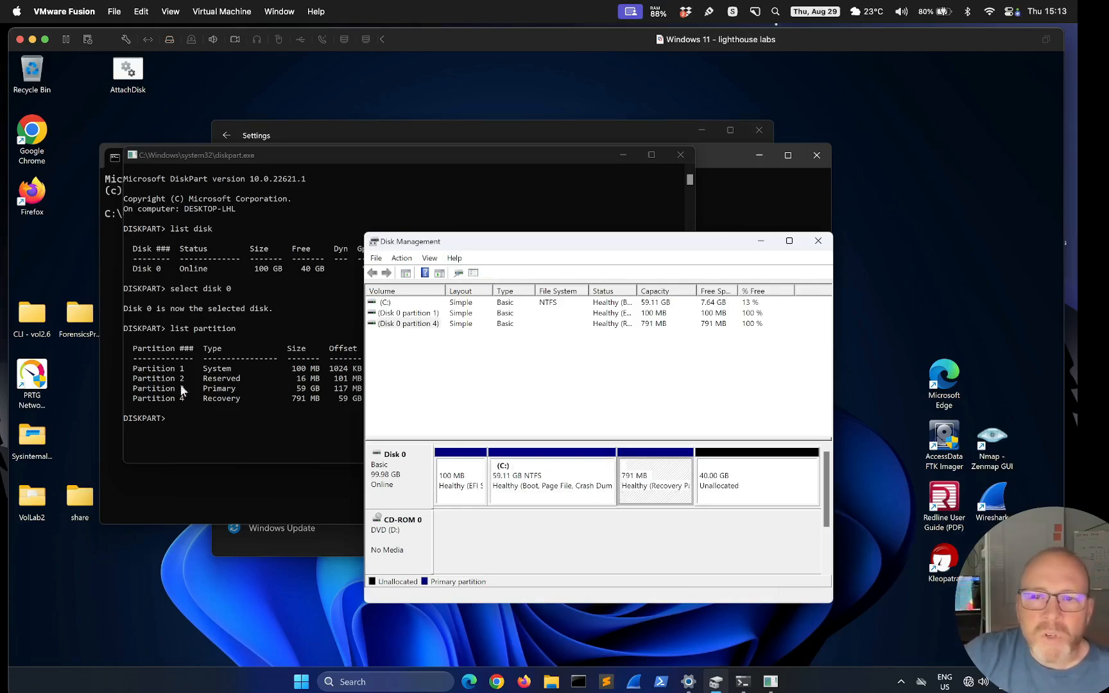
{"action": "left_click", "coordinate": [470, 480]}
Match partitions 1 and 4 in the volume list against DiskPart's listing
{"action": "left_click", "coordinate": [418, 325]}
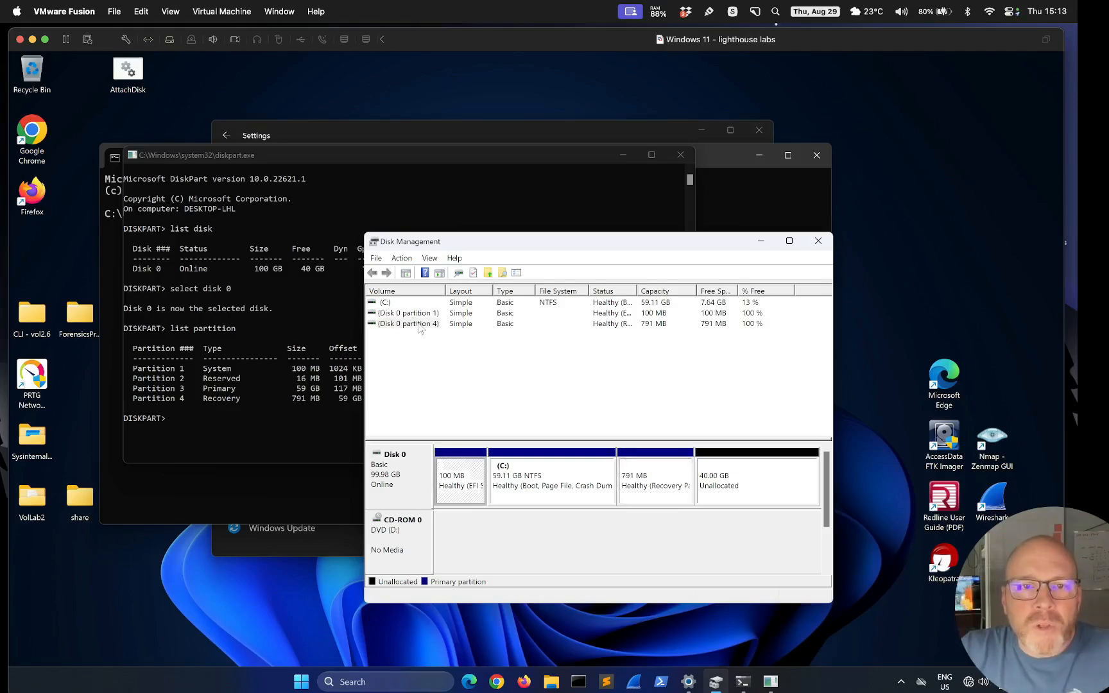
{"action": "left_click", "coordinate": [413, 315]}
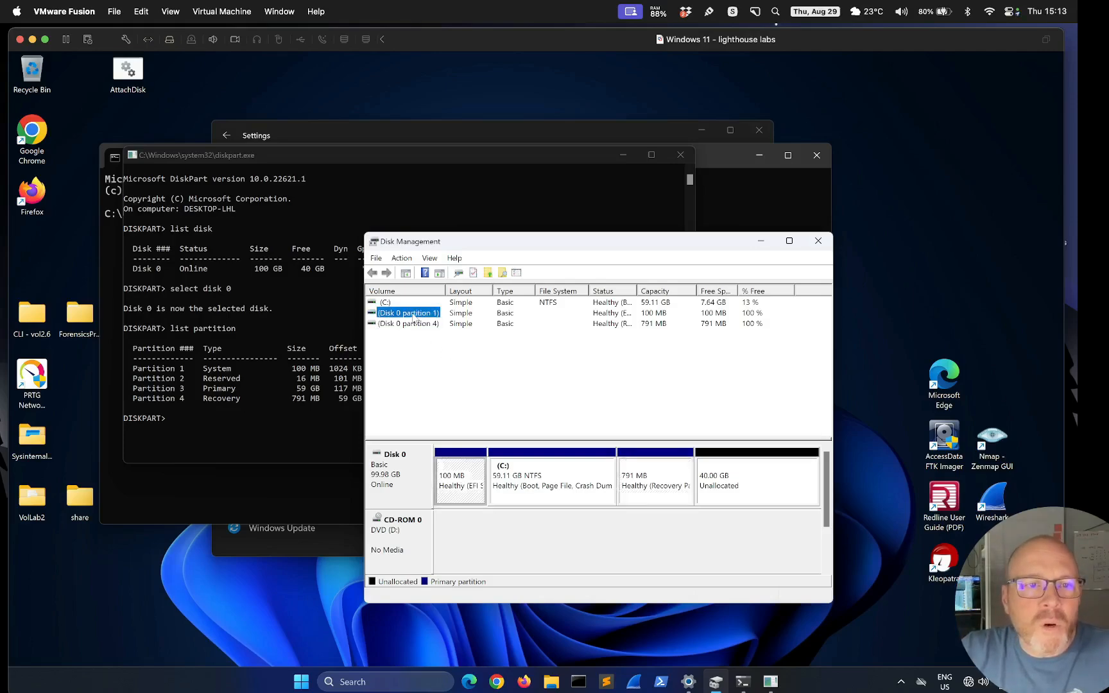
{"action": "left_click", "coordinate": [409, 306]}
{"action": "left_click", "coordinate": [410, 313]}
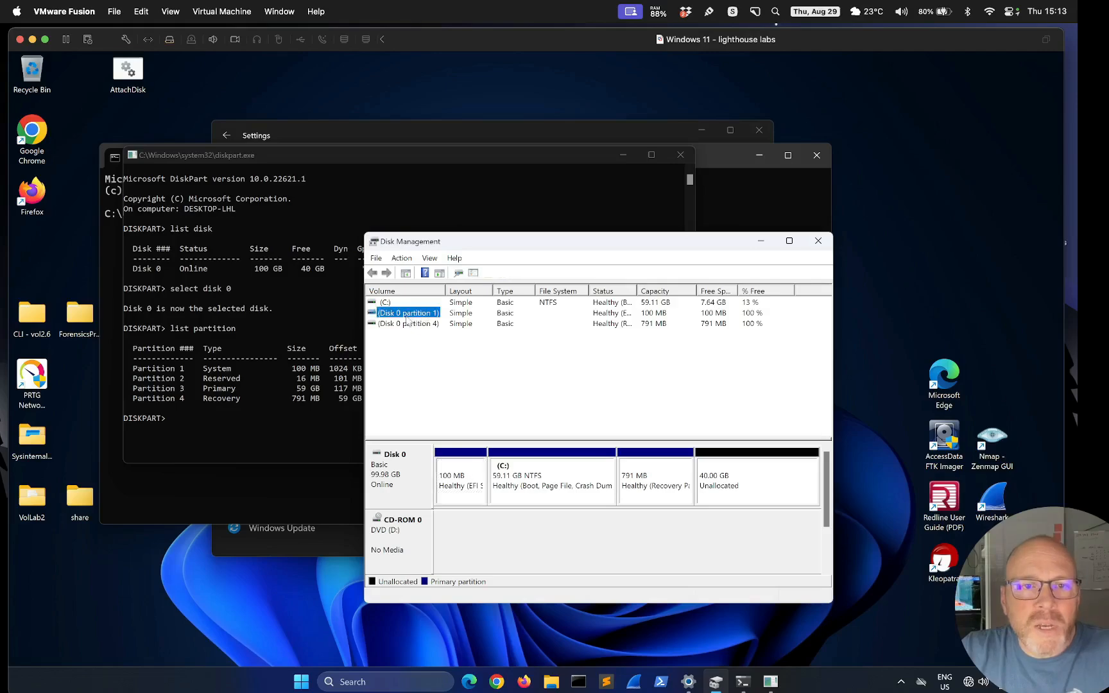
{"action": "left_click", "coordinate": [412, 325]}
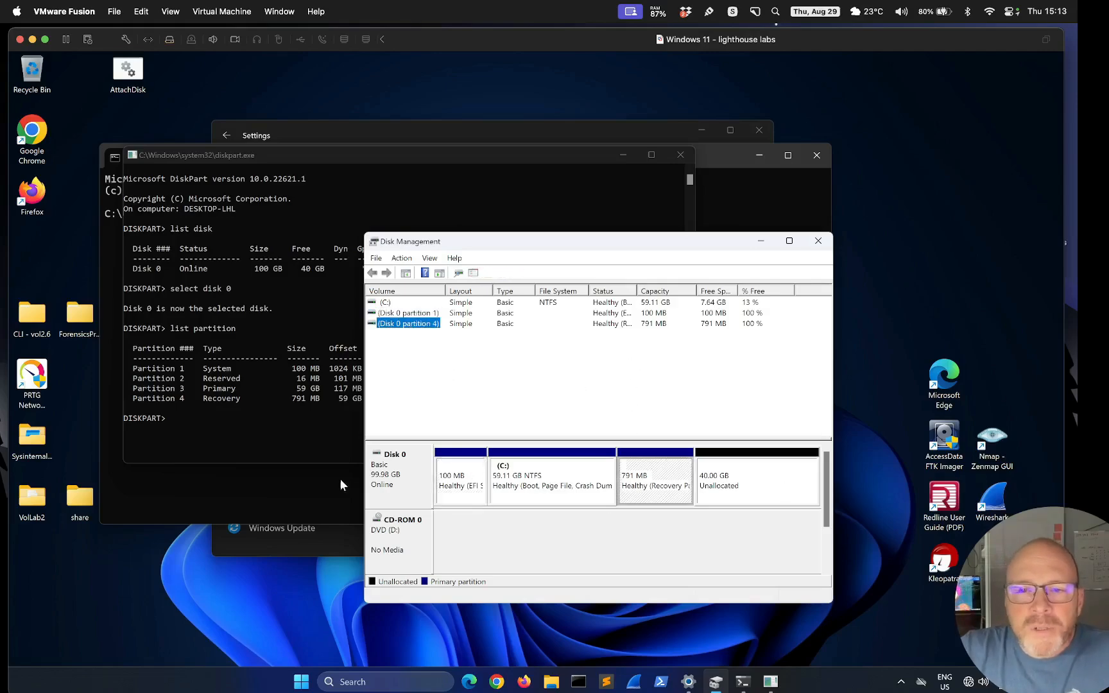
In DiskPart, select partition 4, the Recovery partition
{"action": "left_click", "coordinate": [265, 431]}
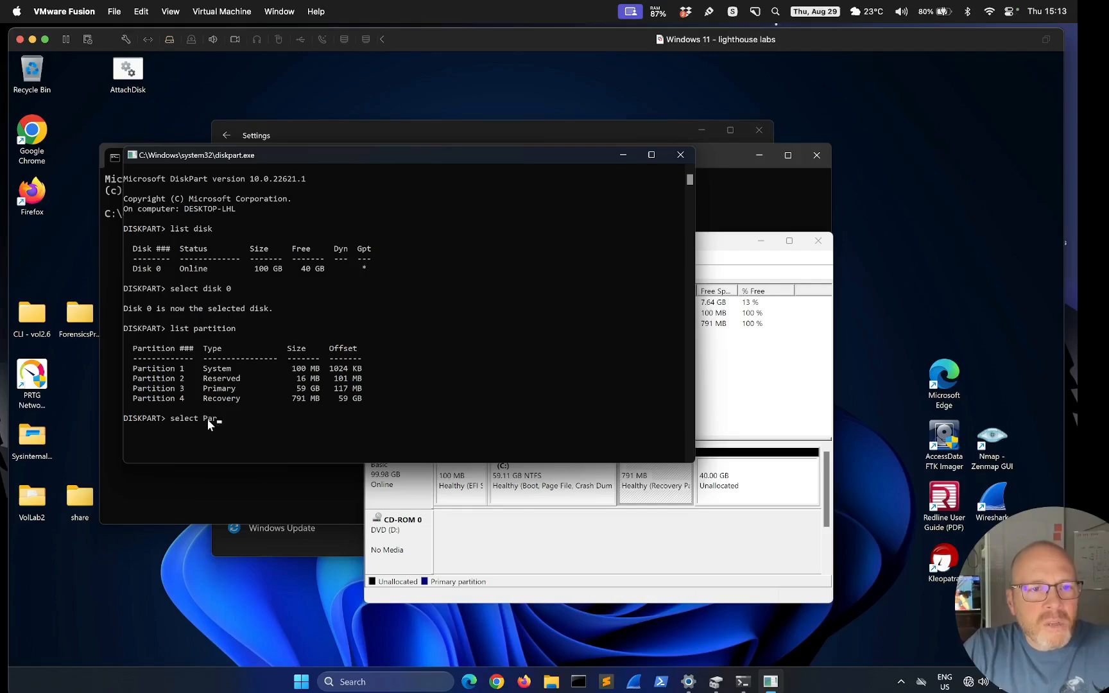
{"action": "key", "text": "BackSpace"}
{"action": "key", "text": "BackSpace"}
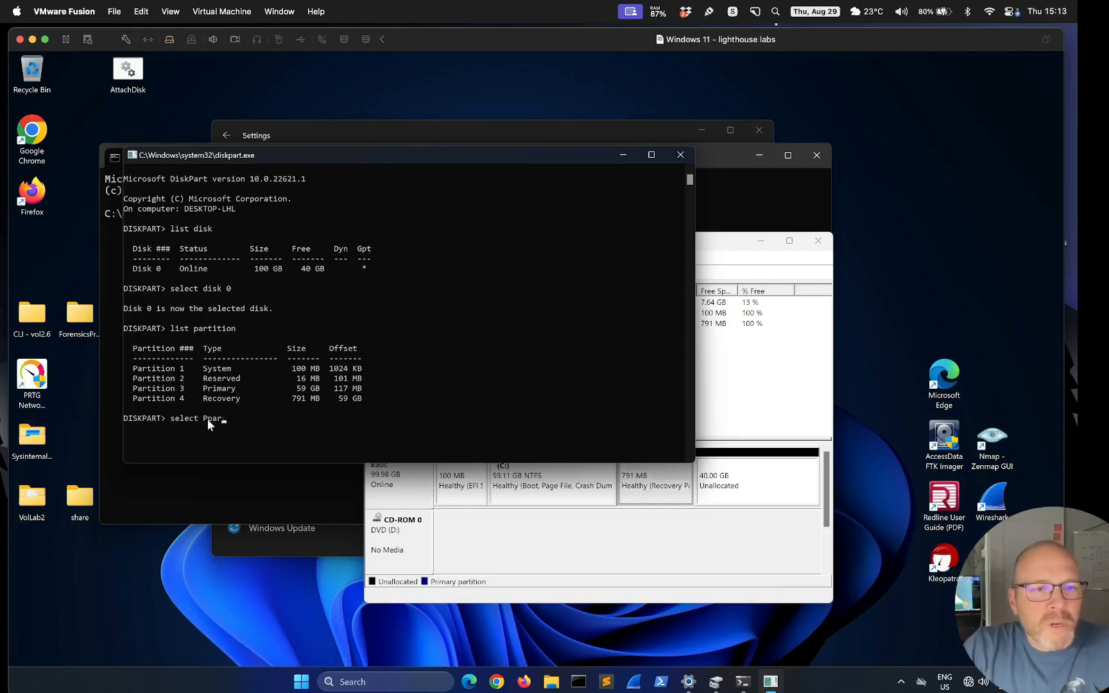
{"action": "key", "text": "BackSpace"}
{"action": "key", "text": "BackSpace"}
{"action": "type", "text": "rtition 4"}
{"action": "key", "text": "Return"}
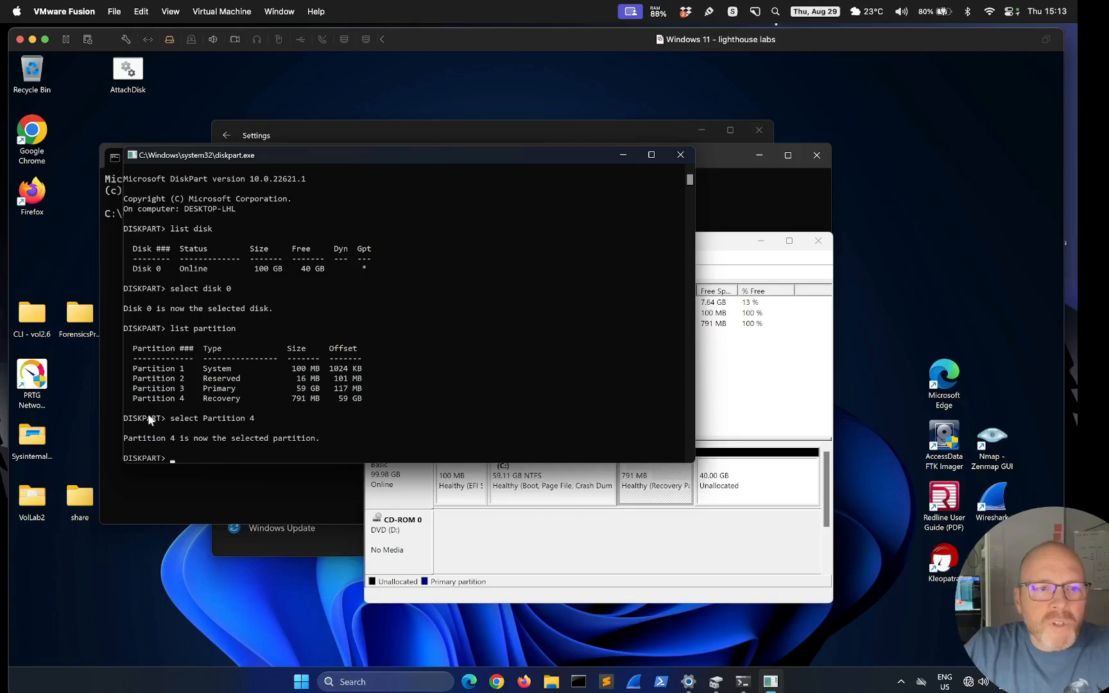
Remove the 791 MB Recovery partition with delete partition override
{"action": "double_click", "coordinate": [217, 397]}
{"action": "left_click", "coordinate": [197, 451]}
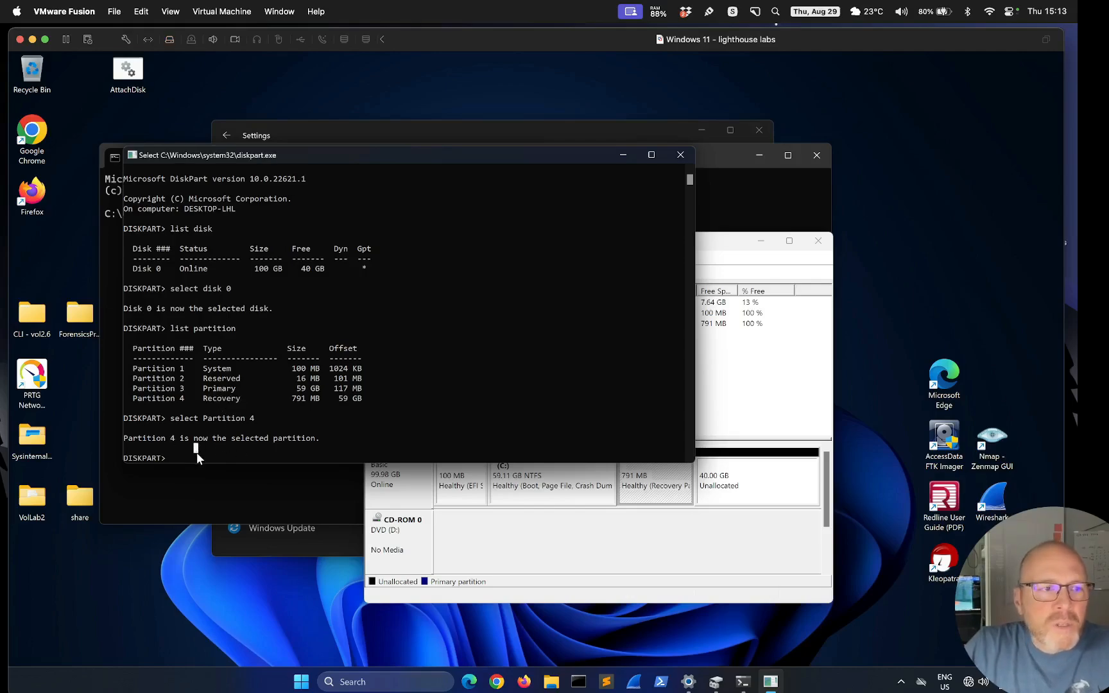
{"action": "type", "text": "delete parittion"}
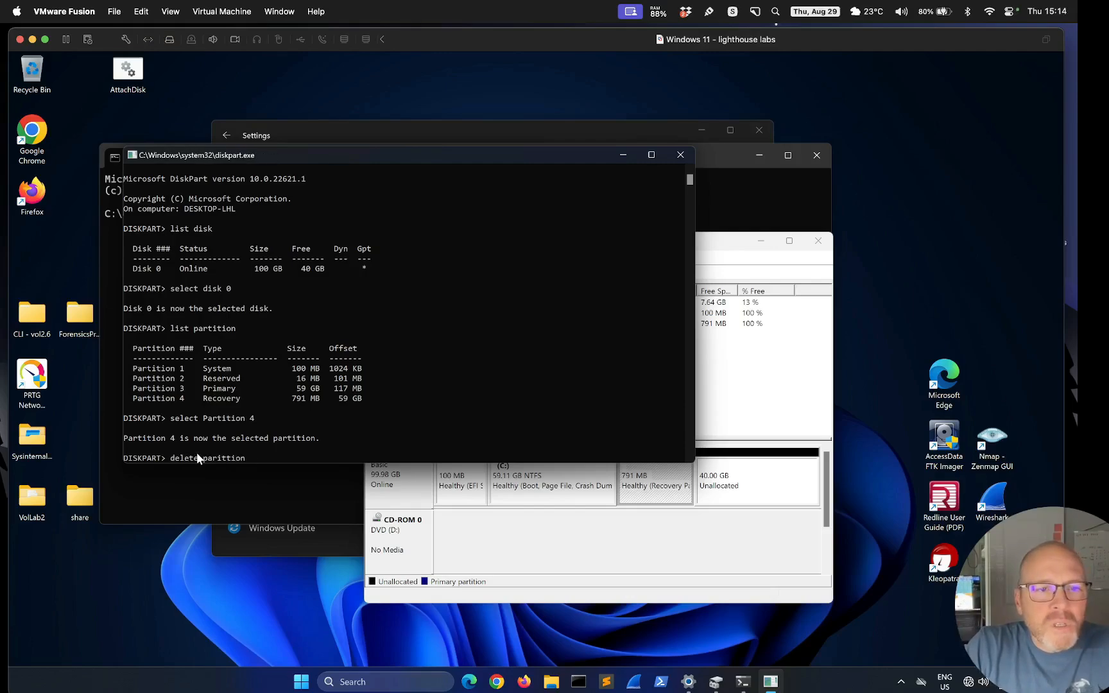
{"action": "key", "text": "BackSpace"}
{"action": "key", "text": "BackSpace"}
{"action": "key", "text": "BackSpace"}
{"action": "key", "text": "BackSpace"}
{"action": "type", "text": "tition override"}
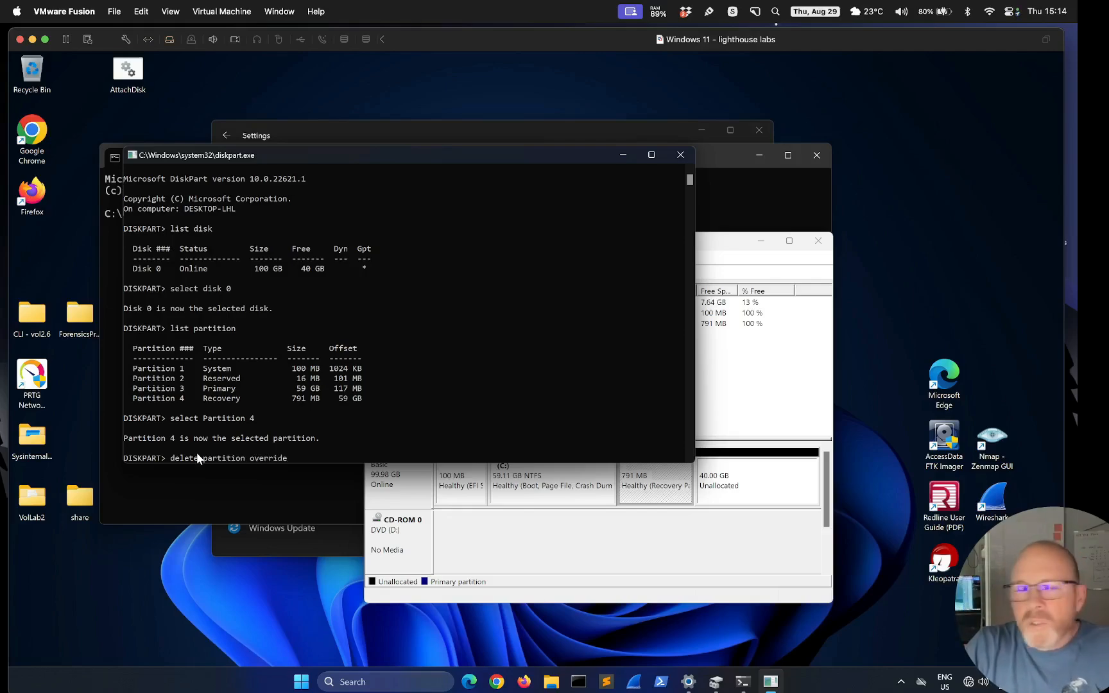
{"action": "key", "text": "Return"}
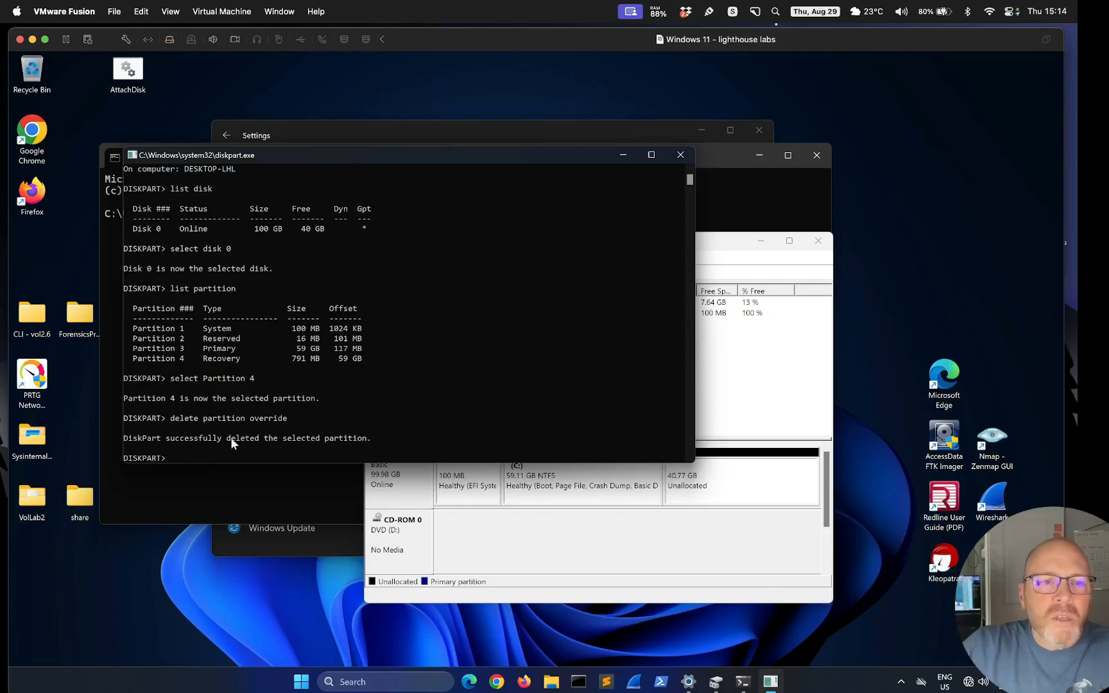
In Disk Management, check the EFI and C: partitions and the 40.77 GB unallocated space
{"action": "left_click", "coordinate": [741, 257]}
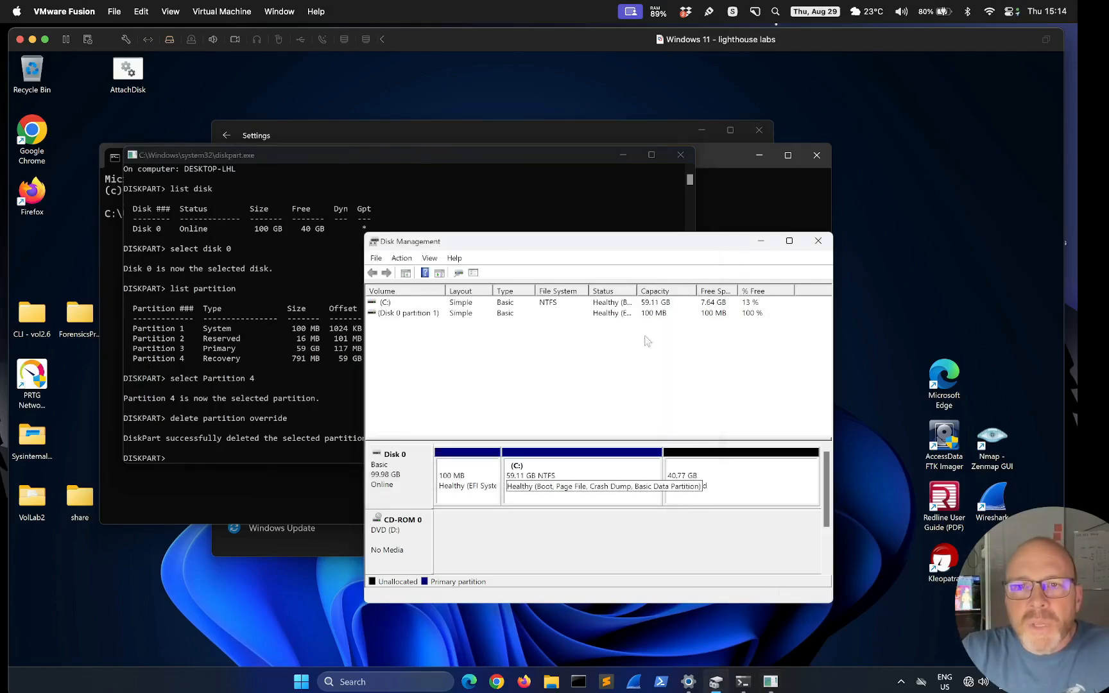
{"action": "left_click", "coordinate": [476, 499]}
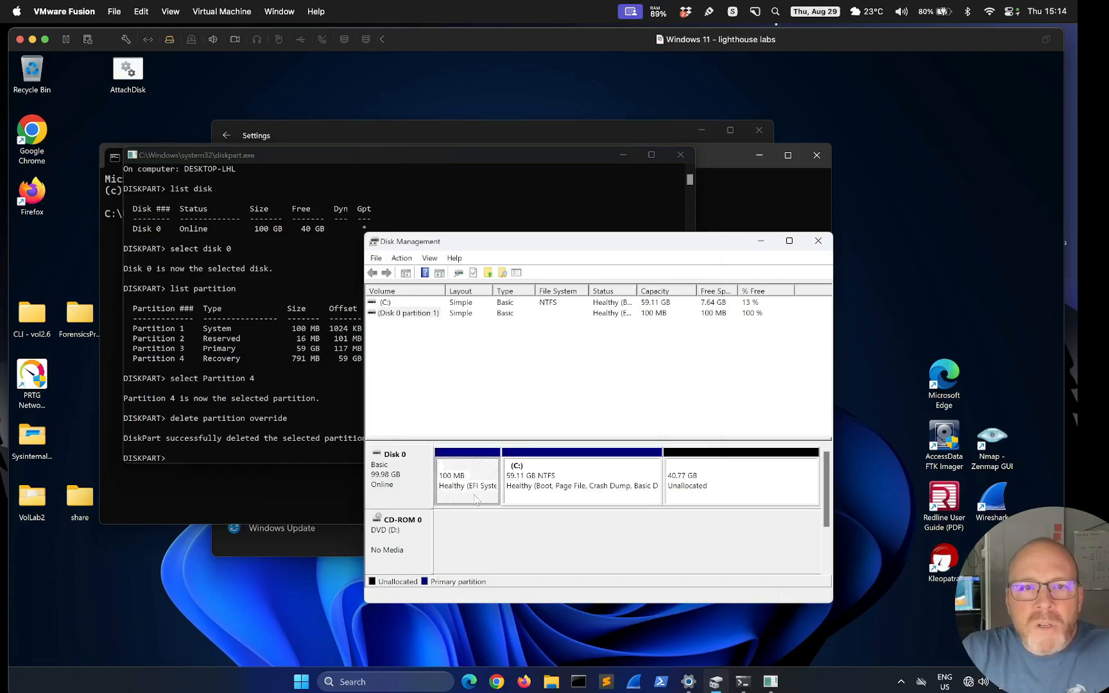
{"action": "left_click", "coordinate": [562, 497]}
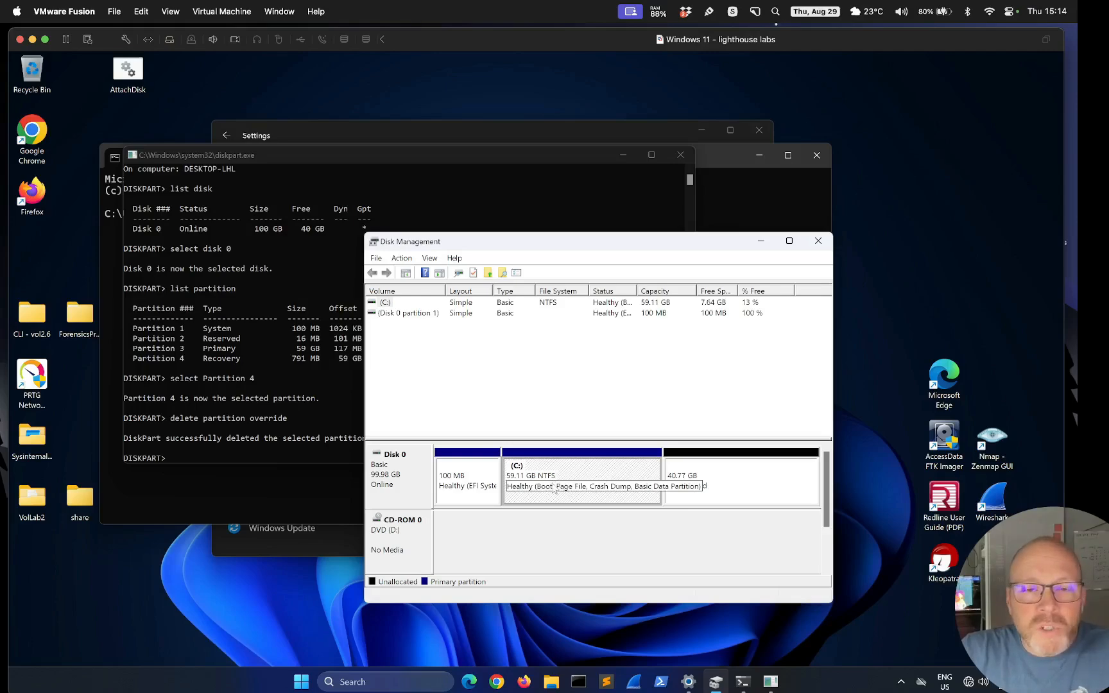
{"action": "left_click", "coordinate": [699, 489]}
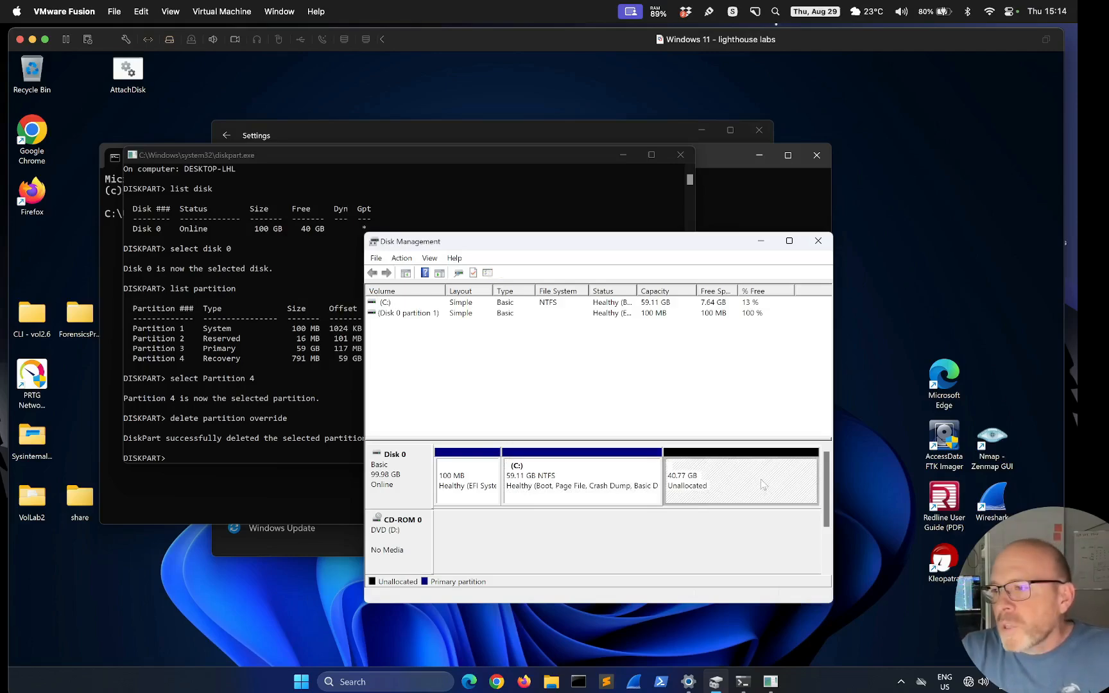
Run list partition in DiskPart to see three partitions remain, then return to Disk Management
{"action": "left_click", "coordinate": [211, 455]}
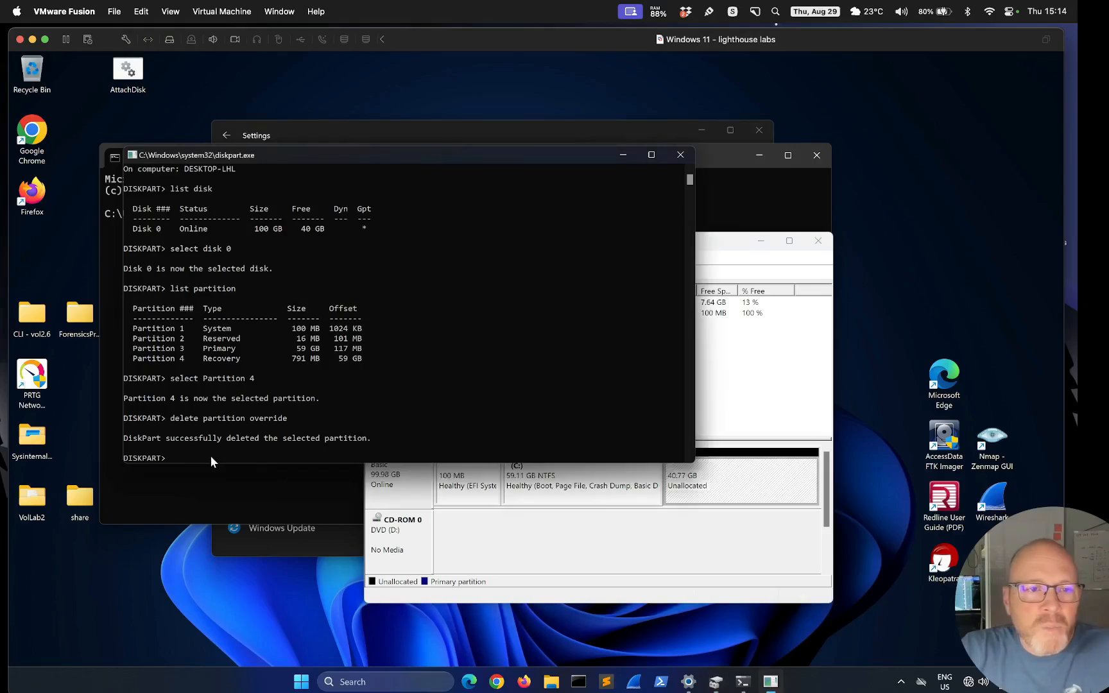
{"action": "left_click", "coordinate": [192, 458]}
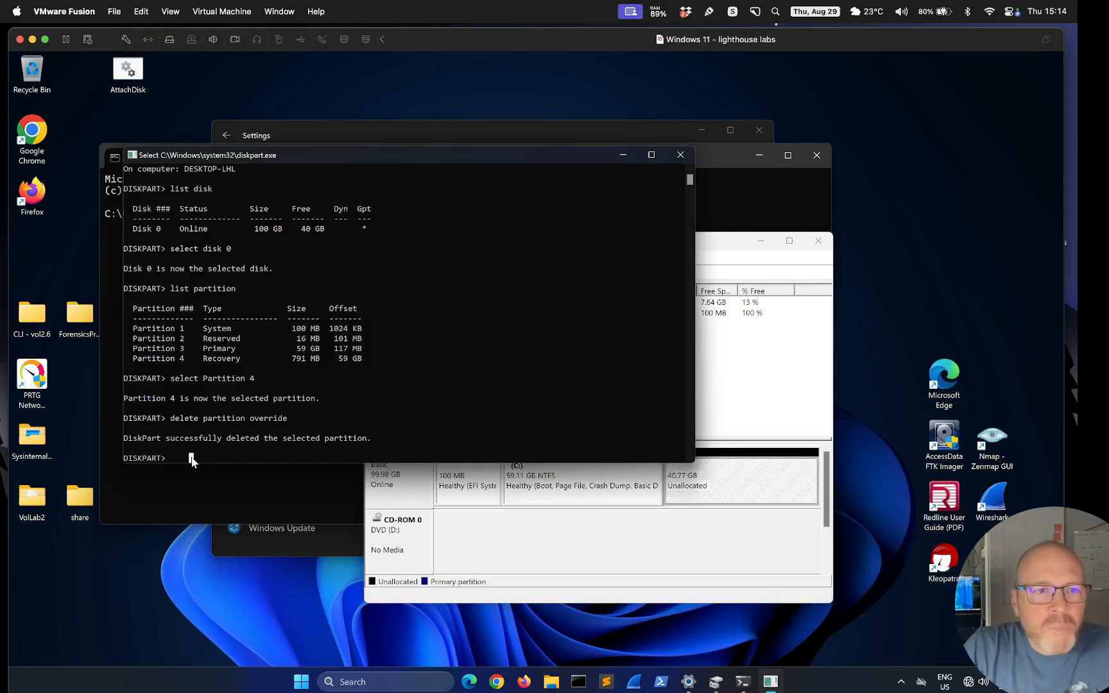
{"action": "type", "text": "list partition"}
{"action": "key", "text": "Return"}
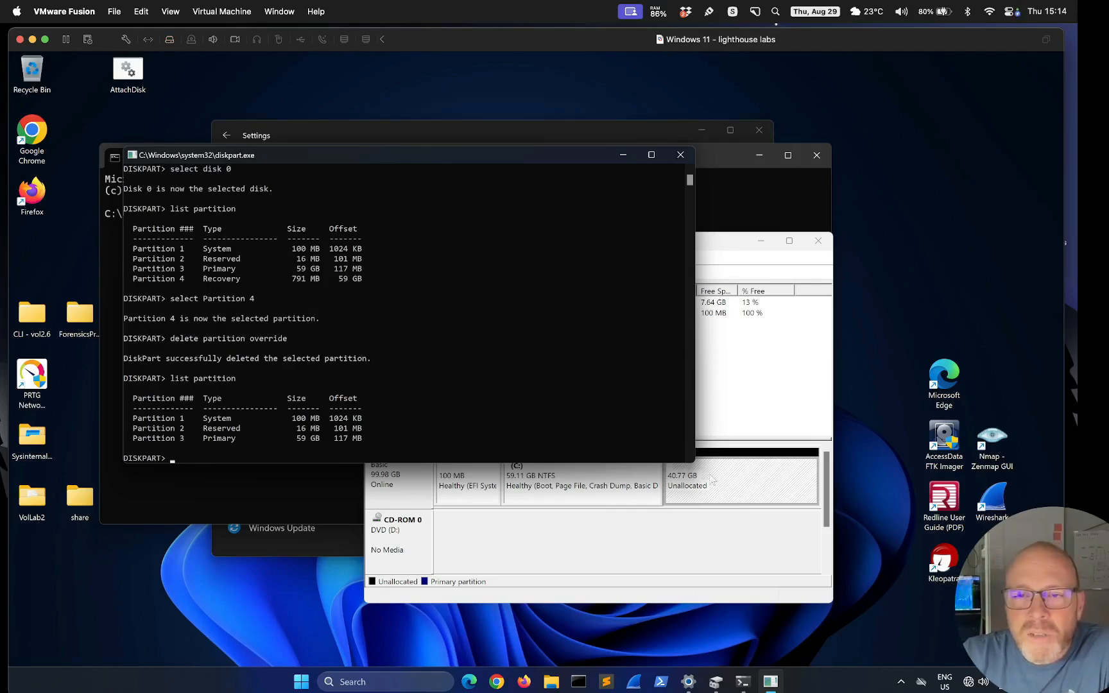
{"action": "left_click", "coordinate": [701, 495]}
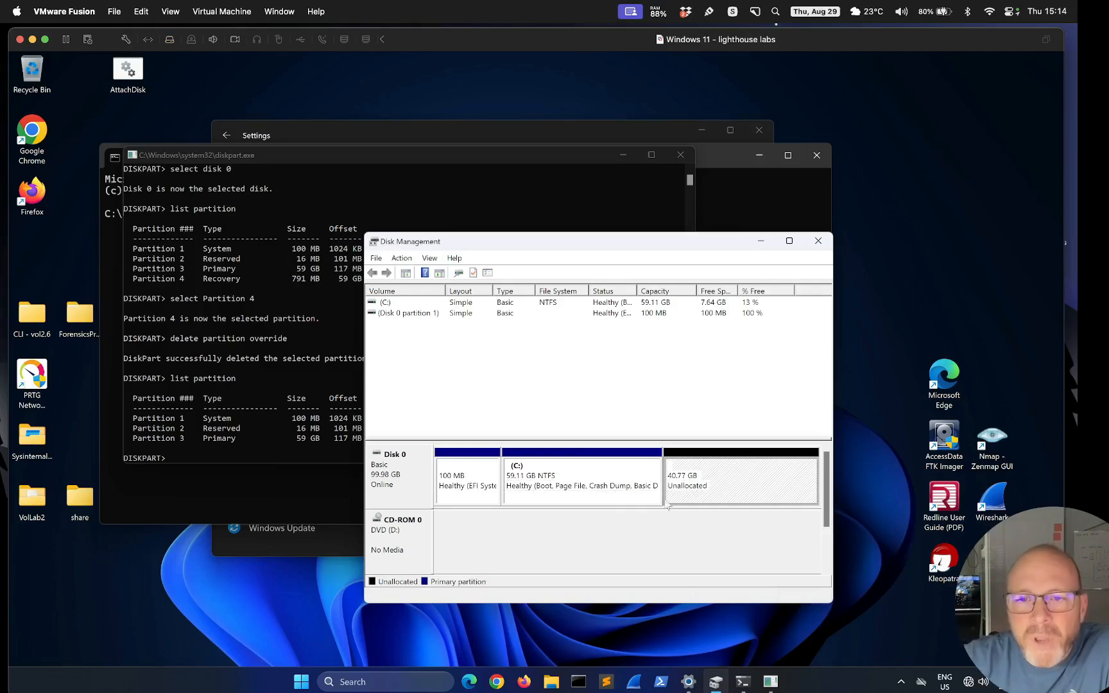
Extend C: with the Extend Volume wizard using all 41751 MB, making it 99.88 GB
{"action": "left_click", "coordinate": [557, 494]}
{"action": "right_click", "coordinate": [559, 468]}
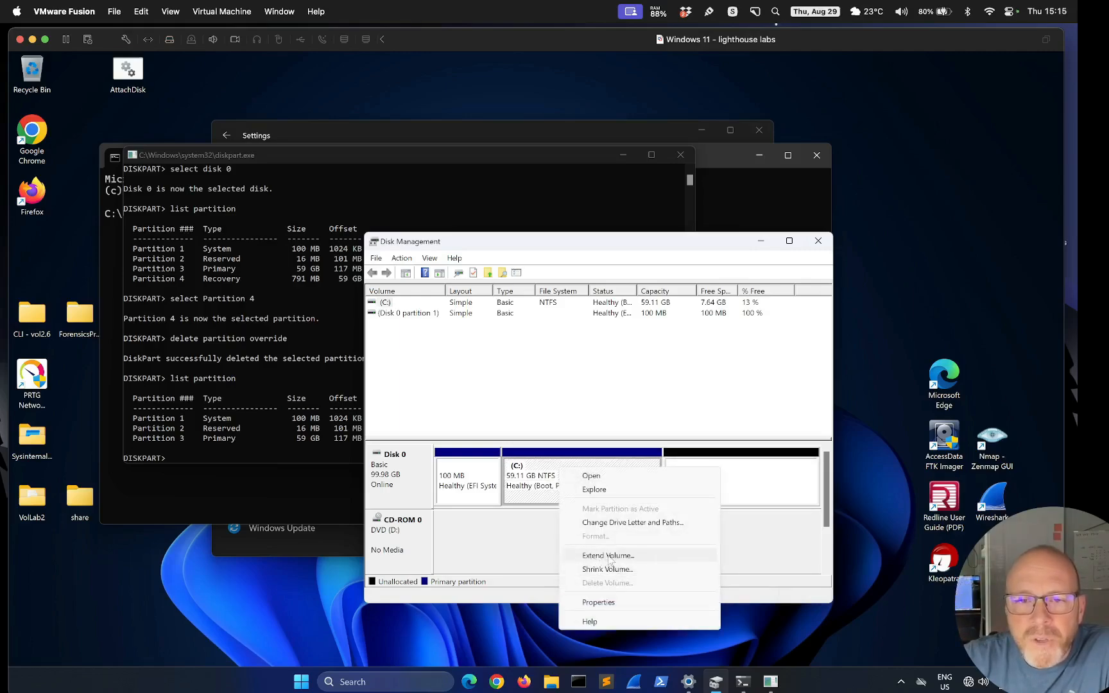
{"action": "left_click", "coordinate": [610, 555]}
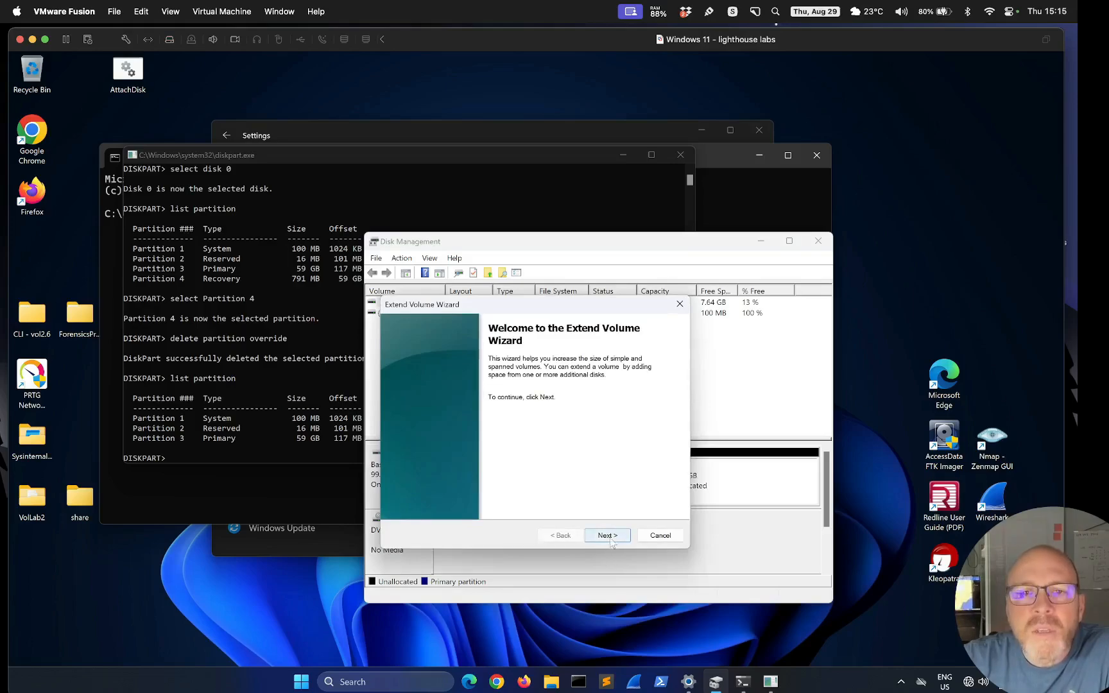
{"action": "left_click", "coordinate": [661, 535]}
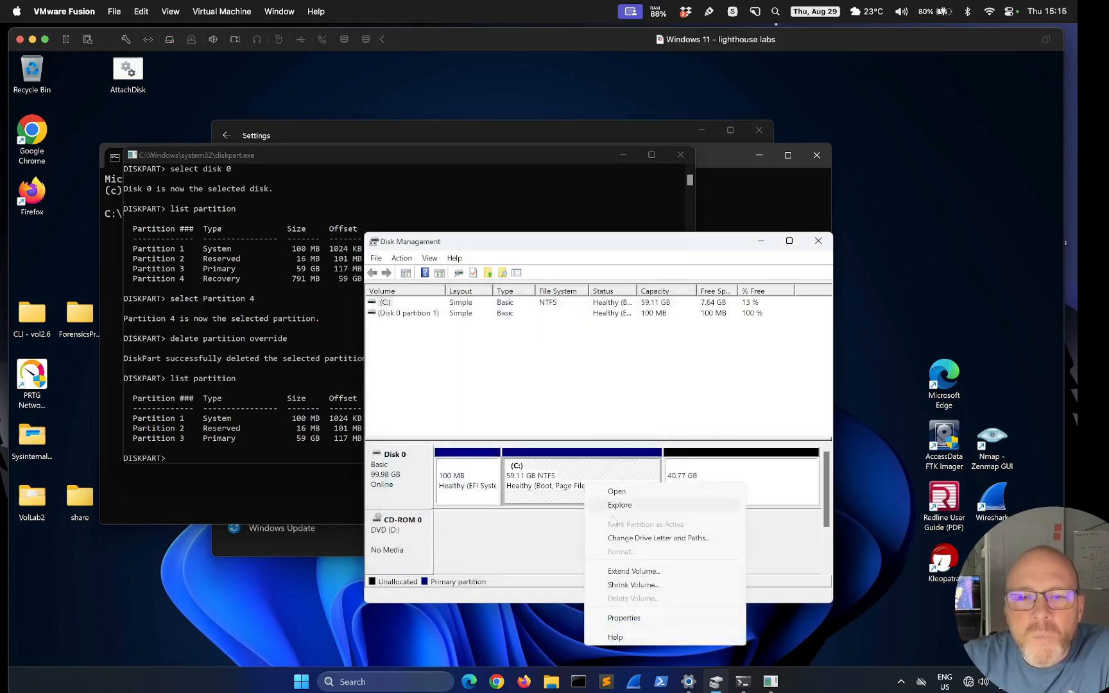
{"action": "left_click", "coordinate": [624, 573]}
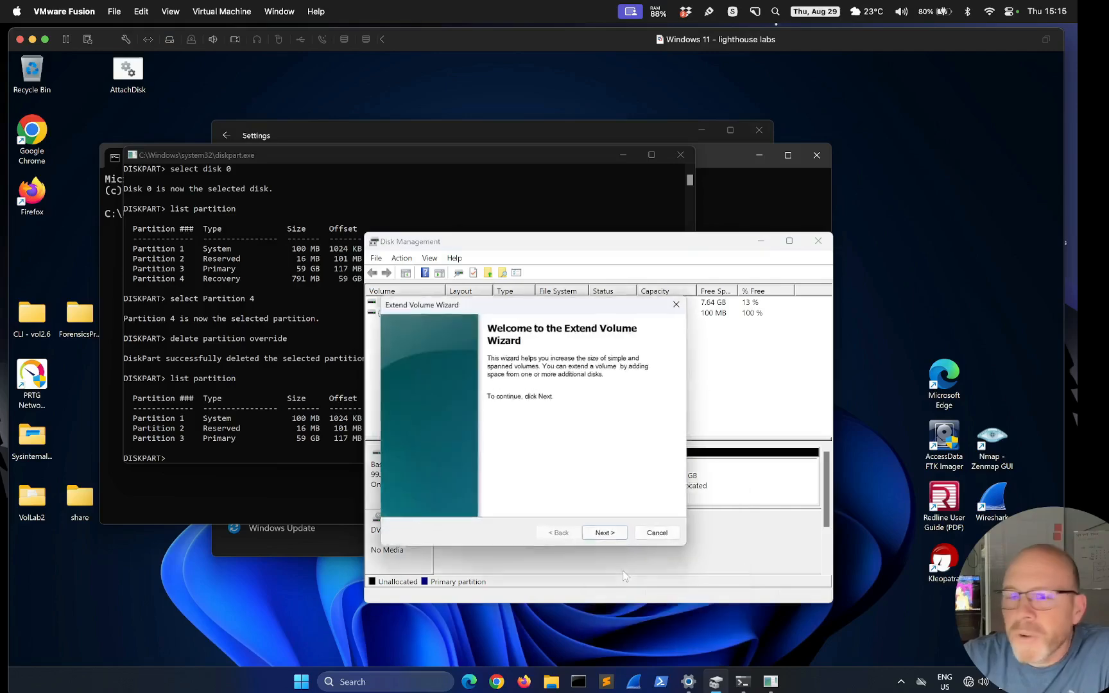
{"action": "left_click", "coordinate": [613, 540]}
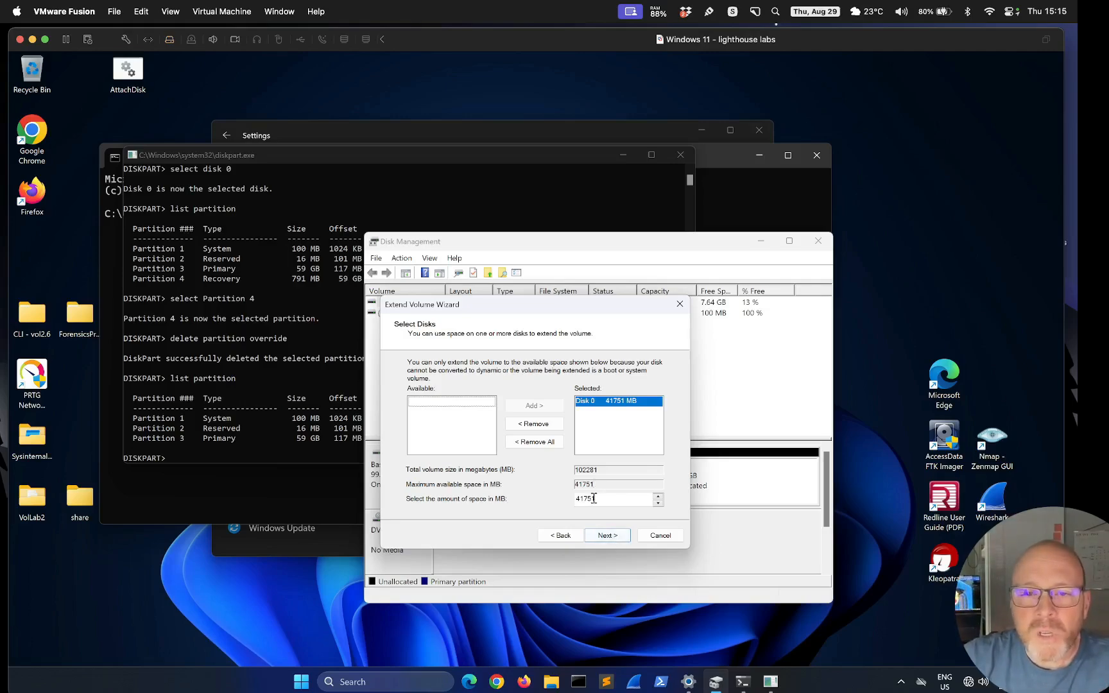
{"action": "left_click", "coordinate": [614, 541]}
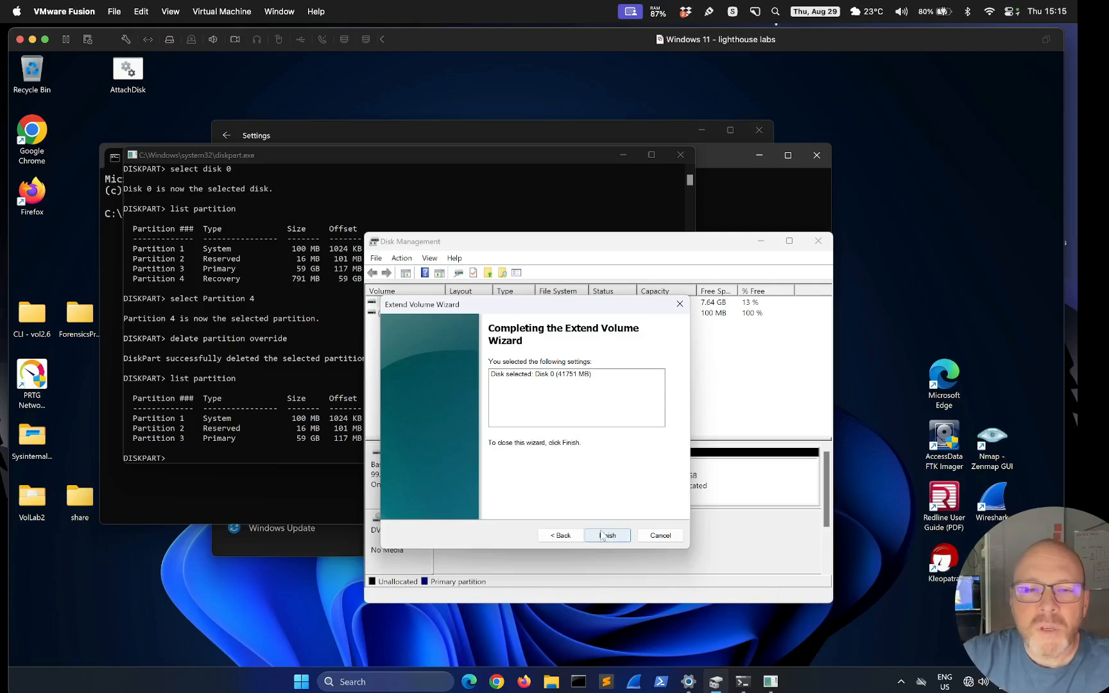
{"action": "left_click", "coordinate": [602, 538]}
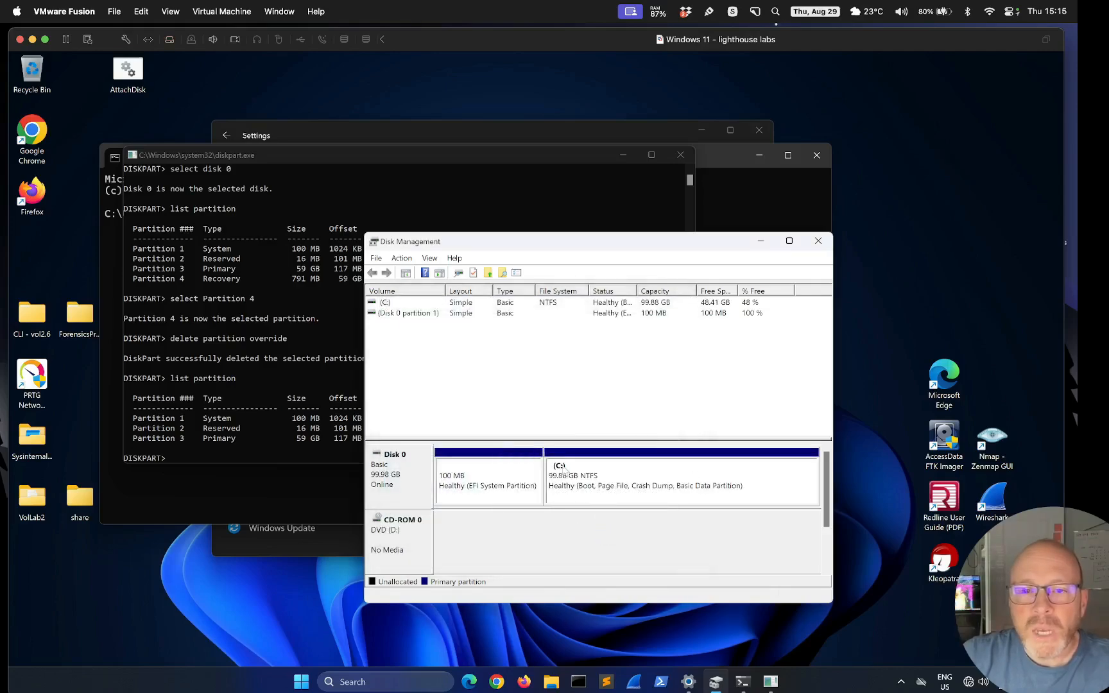
Select the enlarged C: partition, then rerun list partition in DiskPart
{"action": "left_click", "coordinate": [497, 478]}
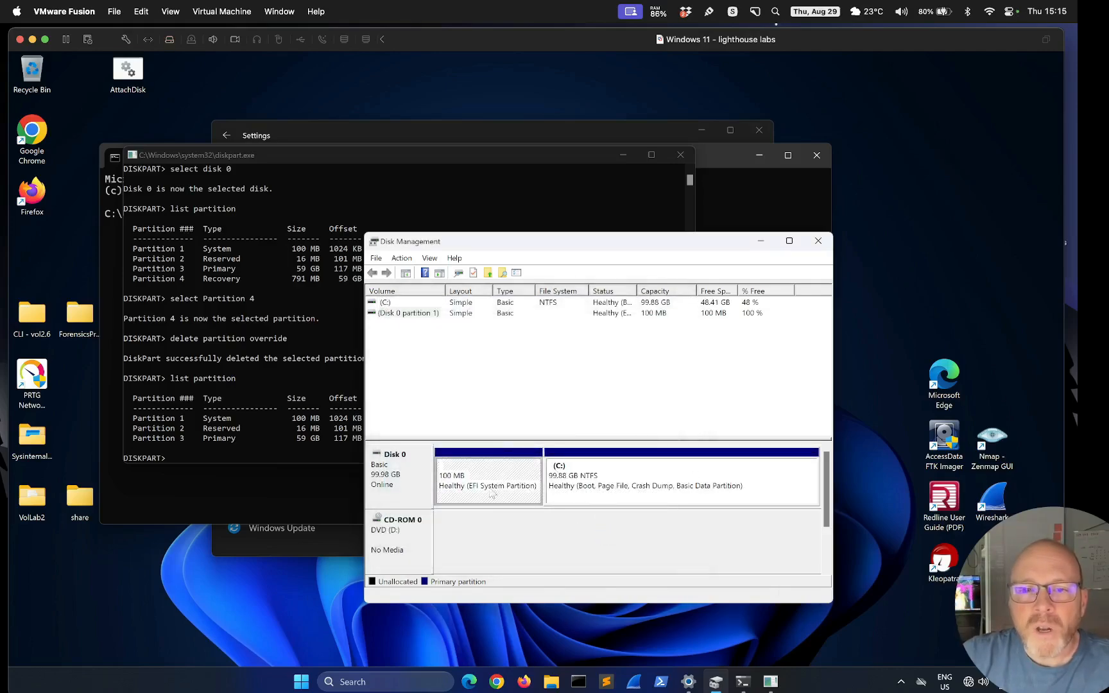
{"action": "left_click", "coordinate": [598, 492]}
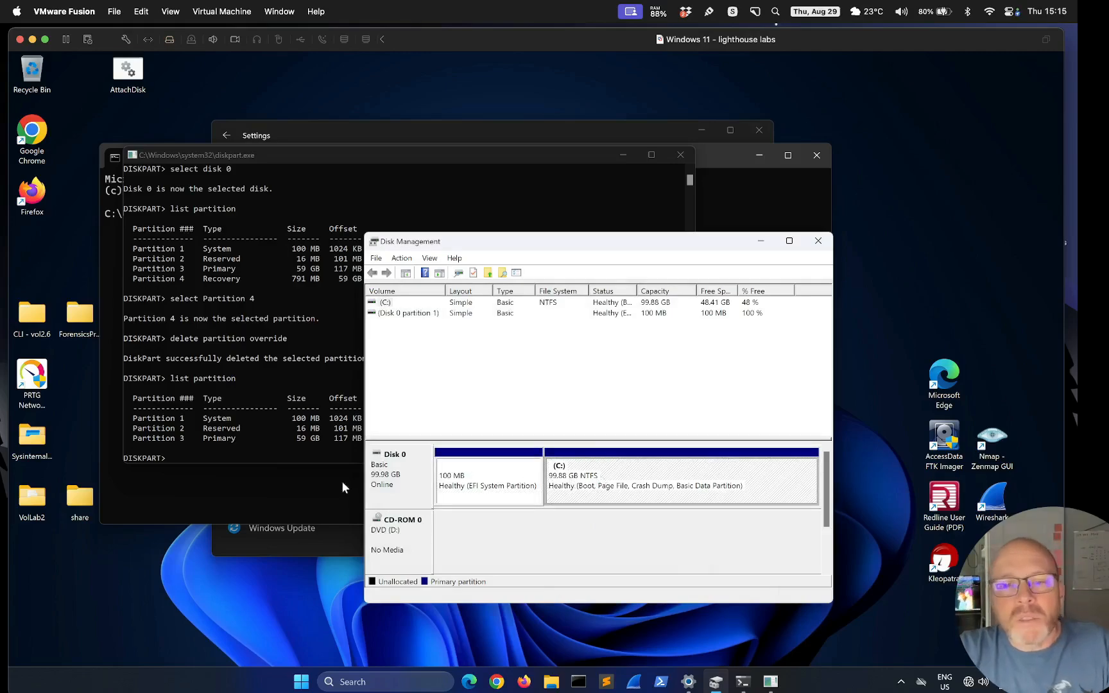
{"action": "left_click", "coordinate": [227, 456]}
{"action": "left_click", "coordinate": [214, 458]}
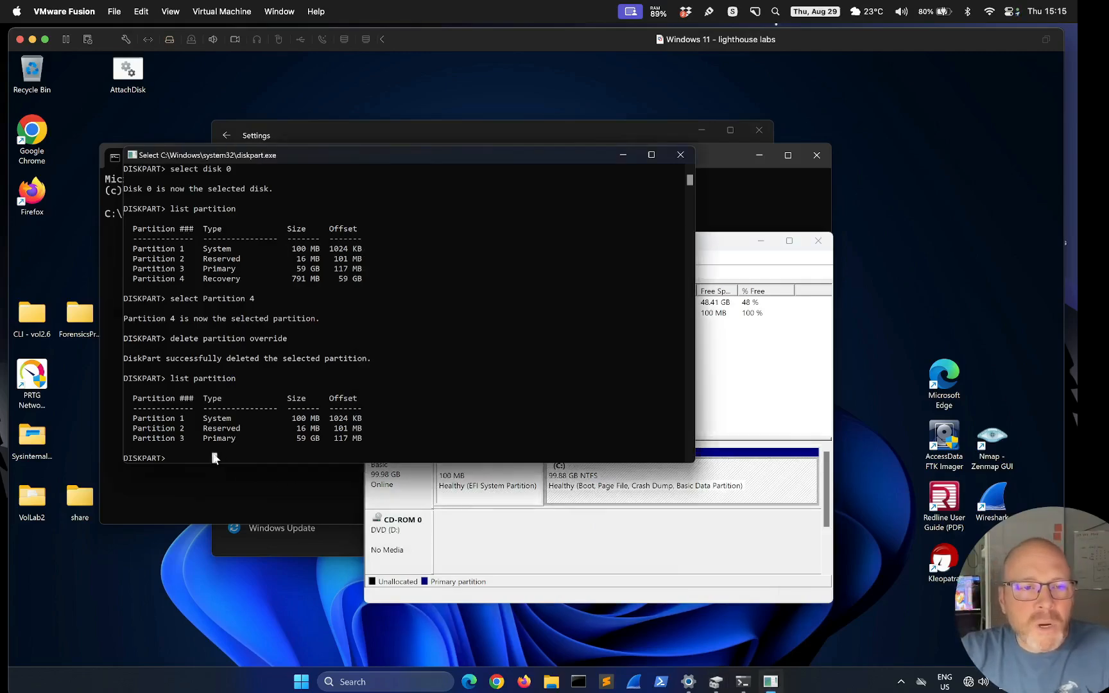
{"action": "type", "text": "list partition"}
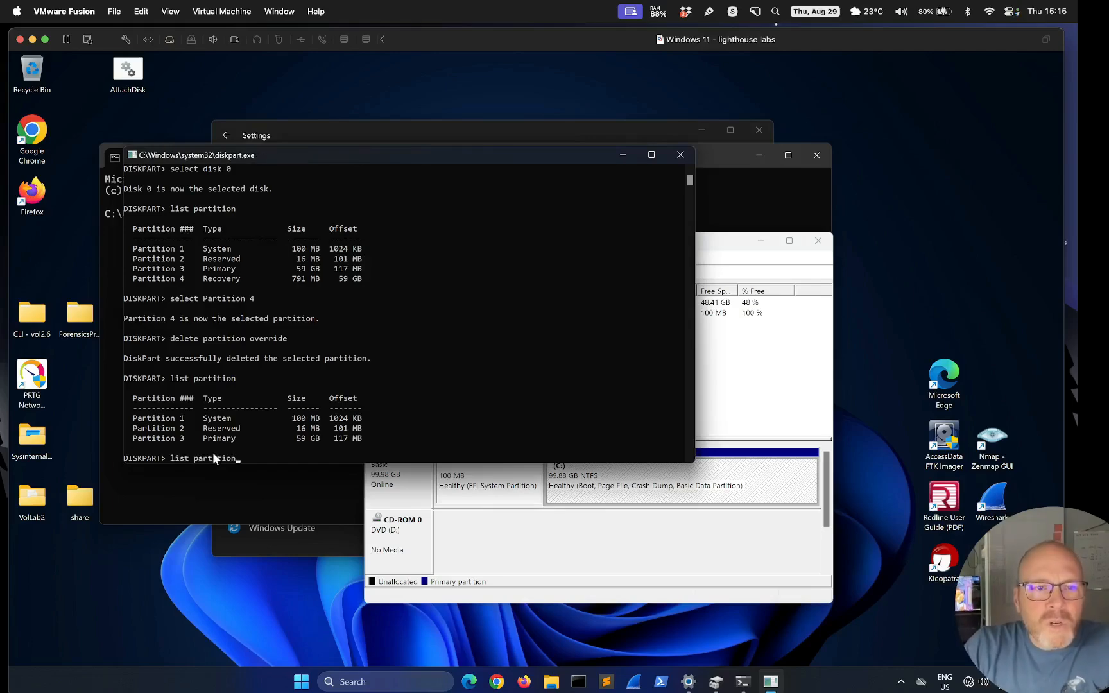
{"action": "key", "text": "Return"}
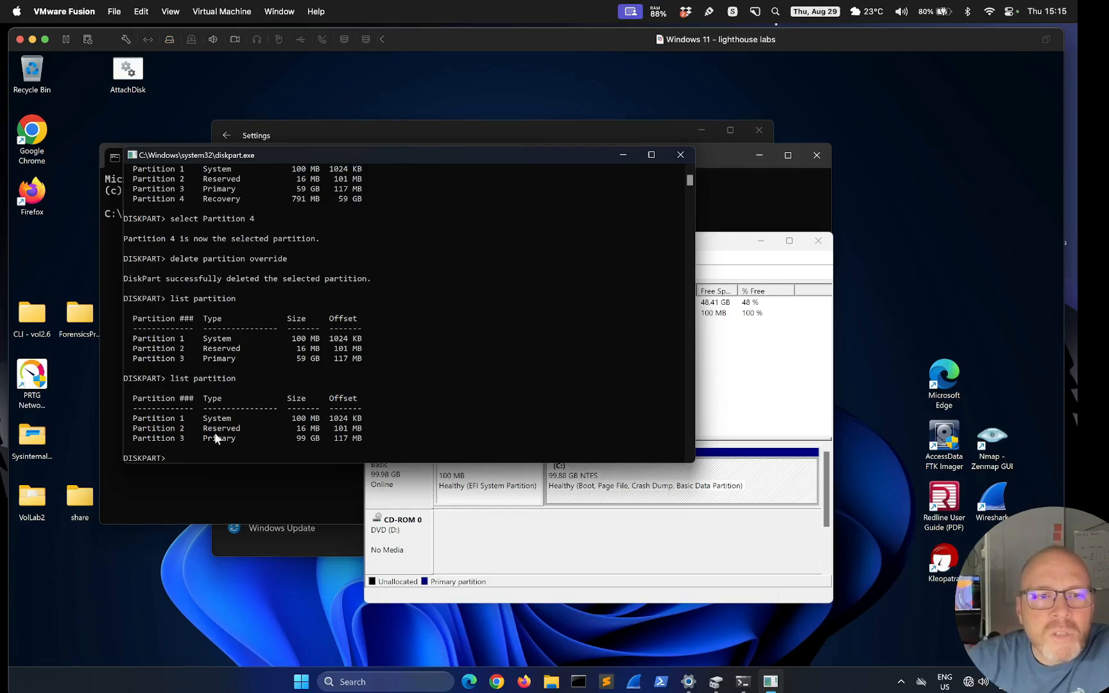
Compare partition 3's new 99 GB size with the old 59 GB, then exit diskpart
{"action": "left_click_drag", "start_coordinate": [297, 438], "coordinate": [324, 439]}
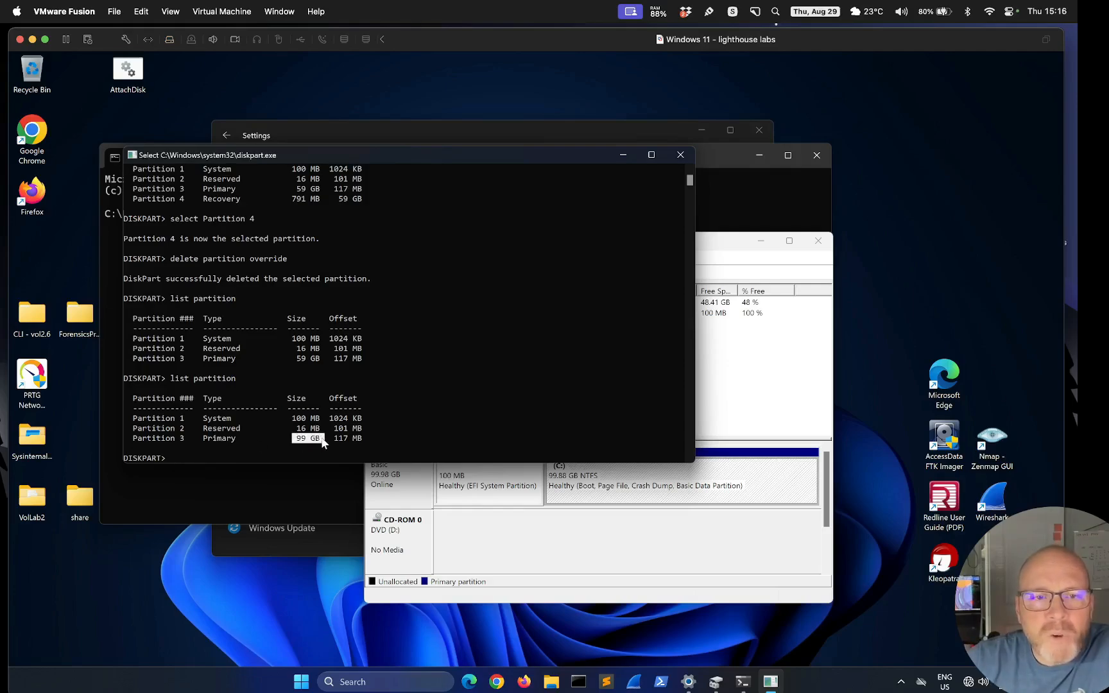
{"action": "left_click_drag", "start_coordinate": [294, 358], "coordinate": [325, 360]}
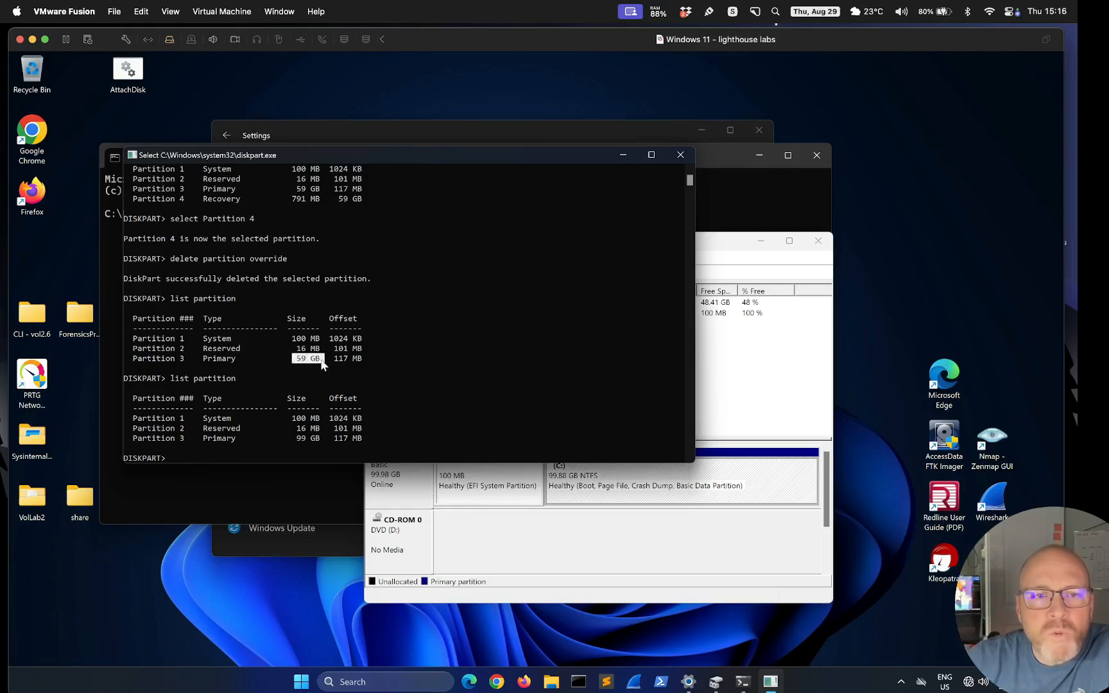
{"action": "left_click", "coordinate": [204, 450]}
{"action": "type", "text": "exit"}
{"action": "key", "text": "Return"}
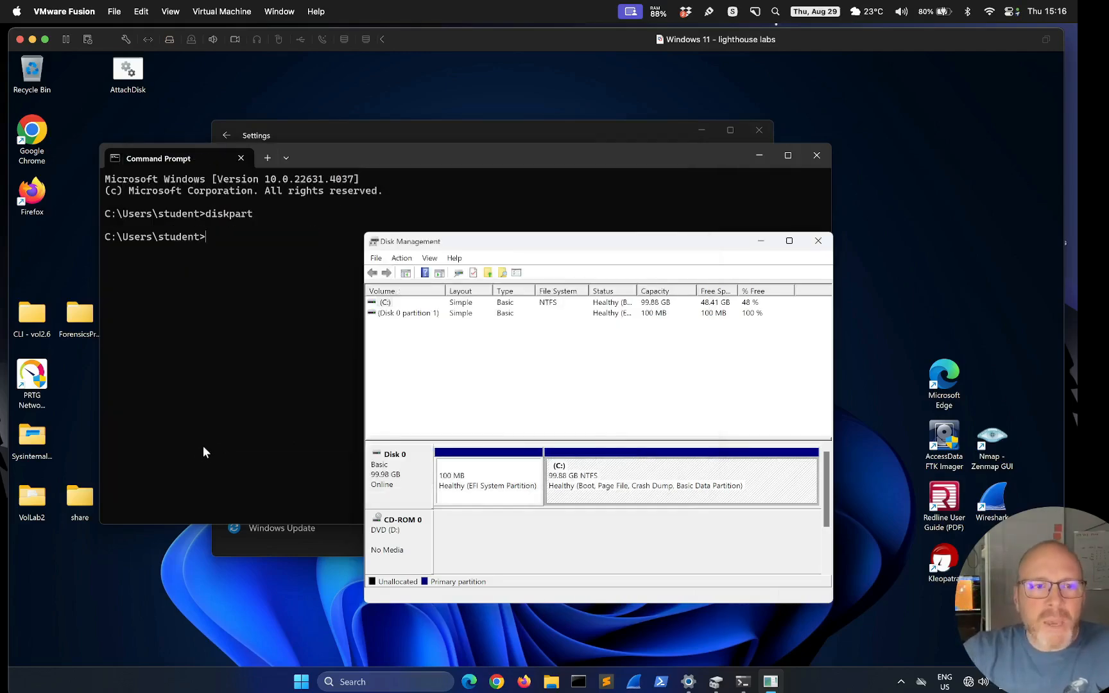
Close the Command Prompt and bring Settings forward to the System page
{"action": "left_click", "coordinate": [241, 158]}
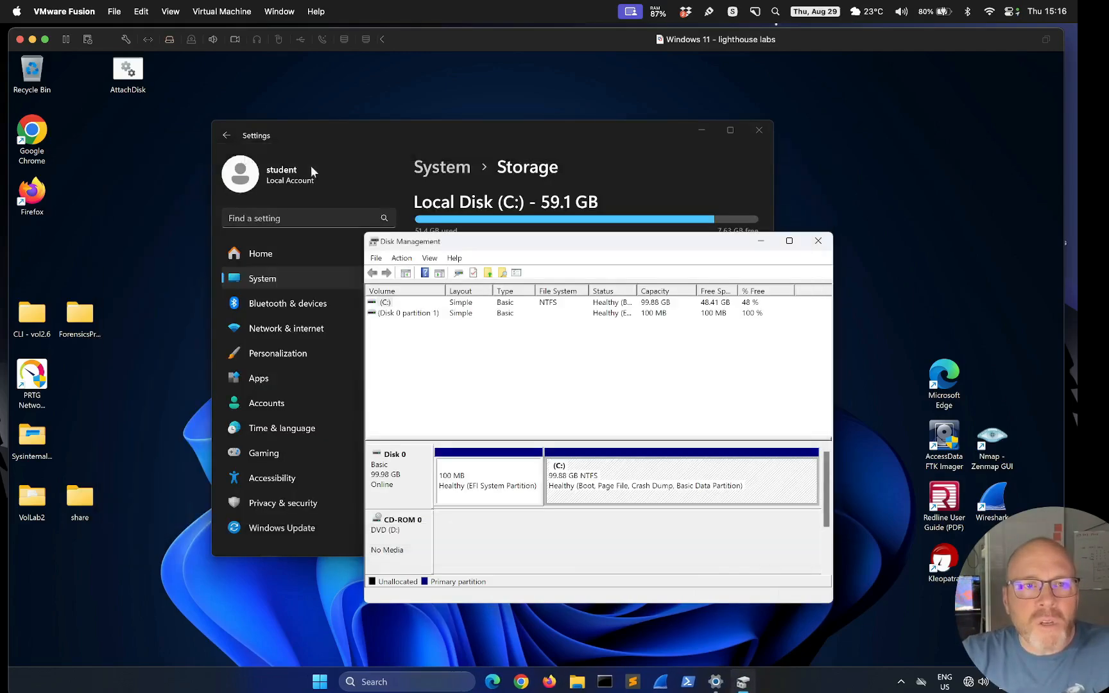
{"action": "left_click", "coordinate": [614, 149]}
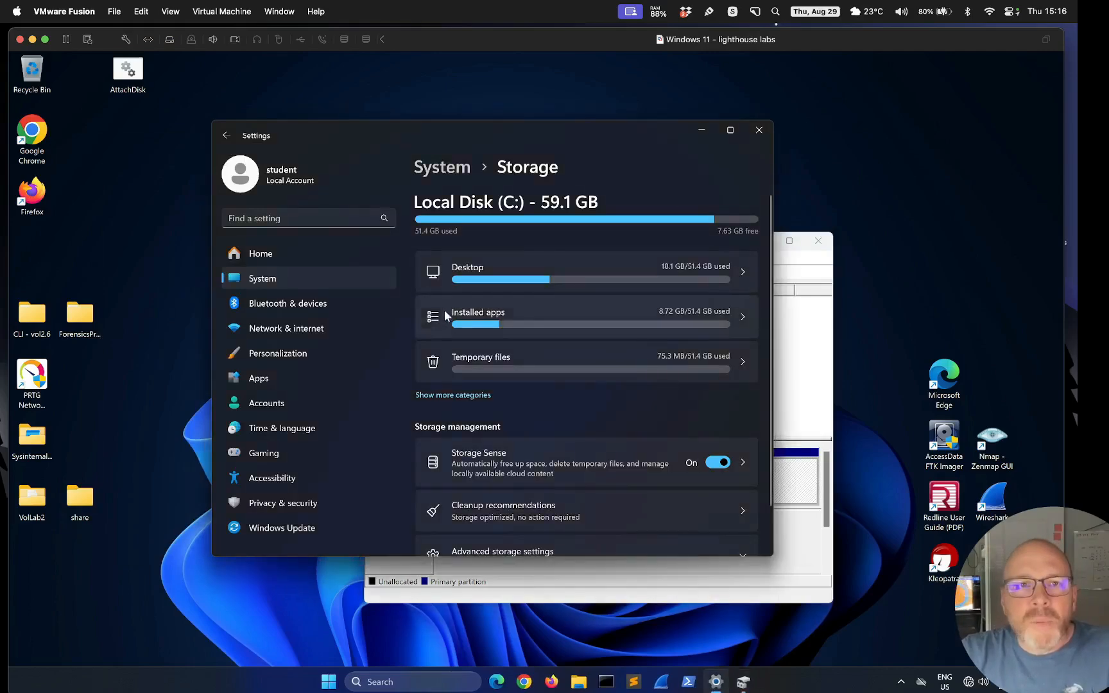
{"action": "left_click", "coordinate": [276, 278]}
{"action": "left_click", "coordinate": [277, 307]}
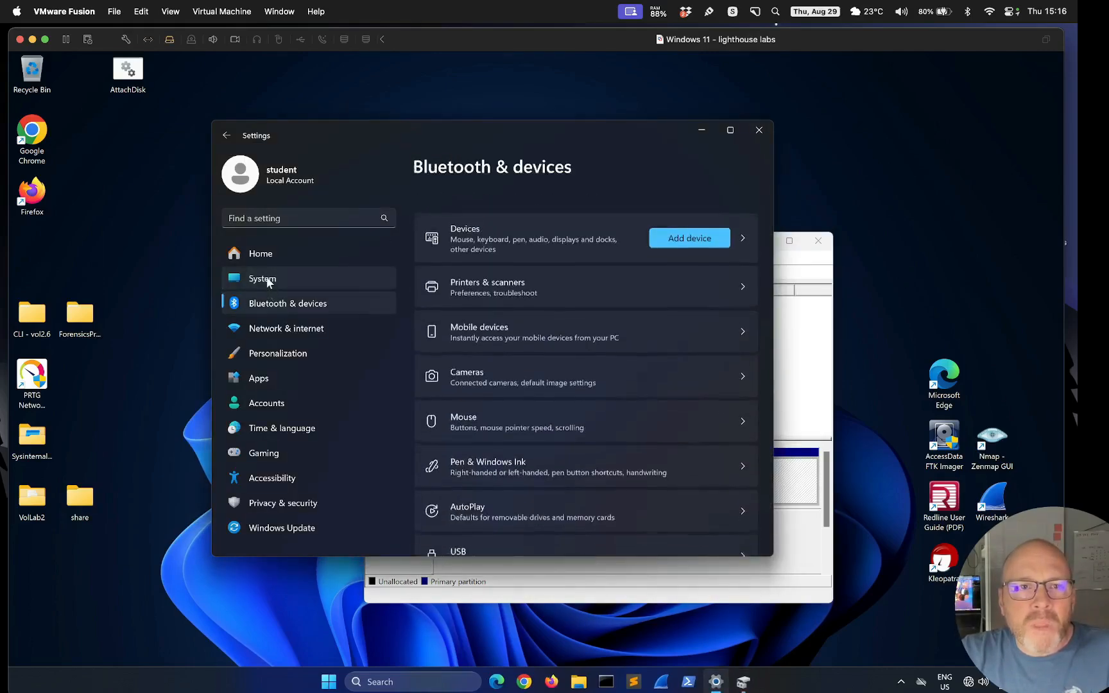
{"action": "left_click", "coordinate": [268, 281]}
Search Settings for 'storage', confirm Local Disk (C:) shows 99.8 GB, and close Settings
{"action": "left_click", "coordinate": [271, 217]}
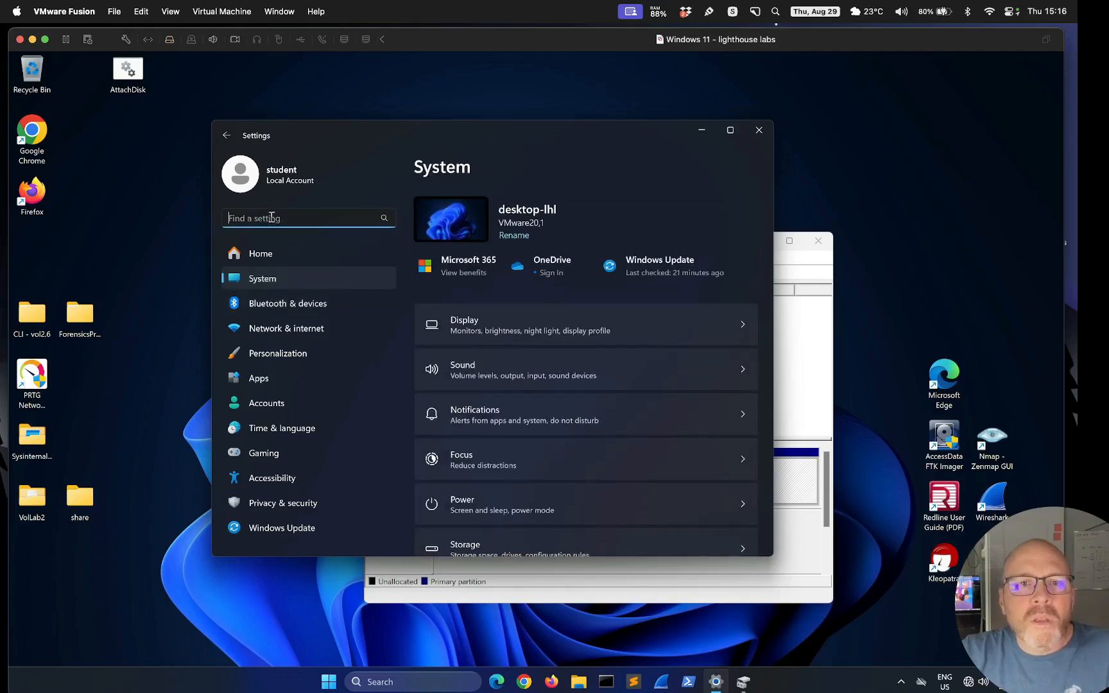
{"action": "type", "text": "storage"}
{"action": "key", "text": "Return"}
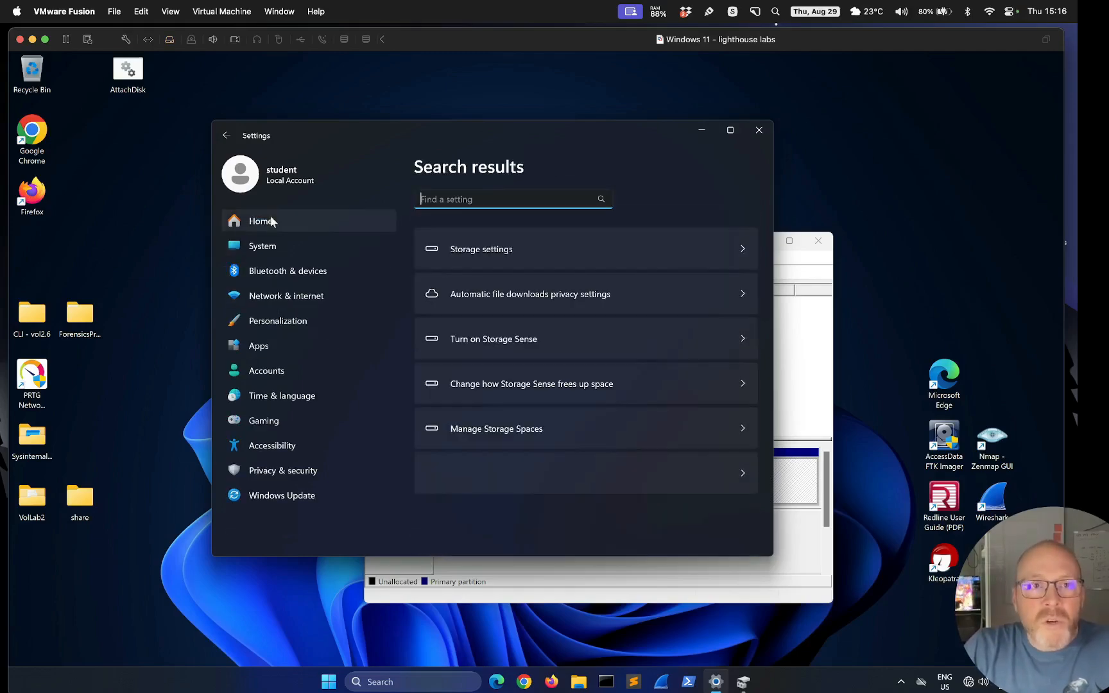
{"action": "left_click", "coordinate": [503, 251]}
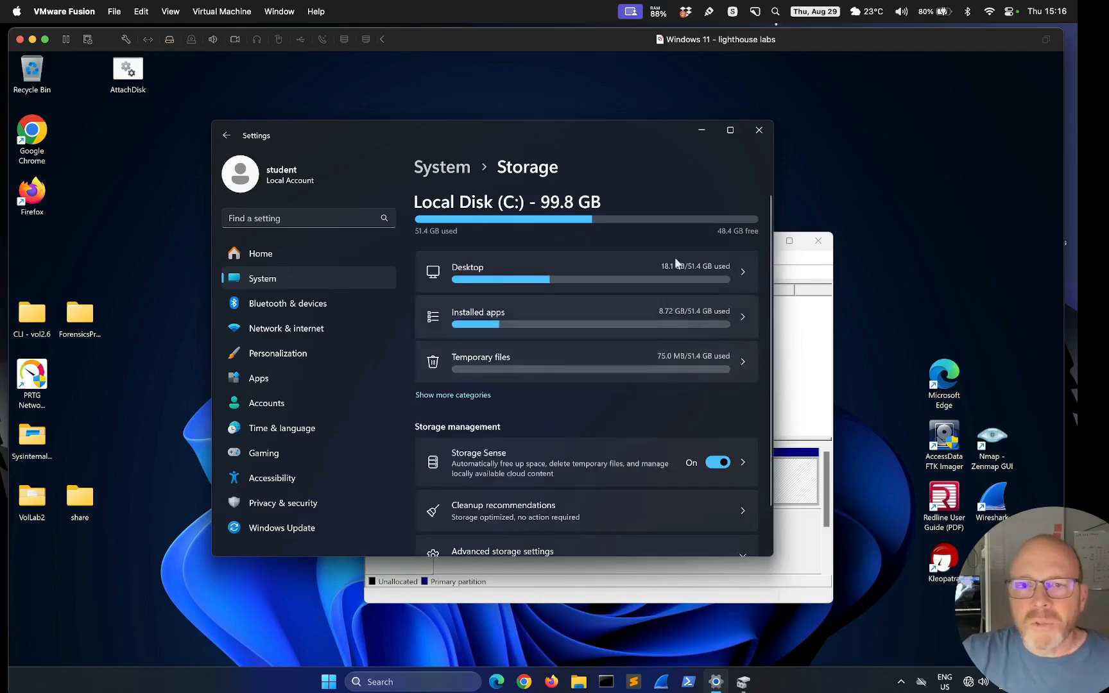
{"action": "left_click", "coordinate": [759, 130]}
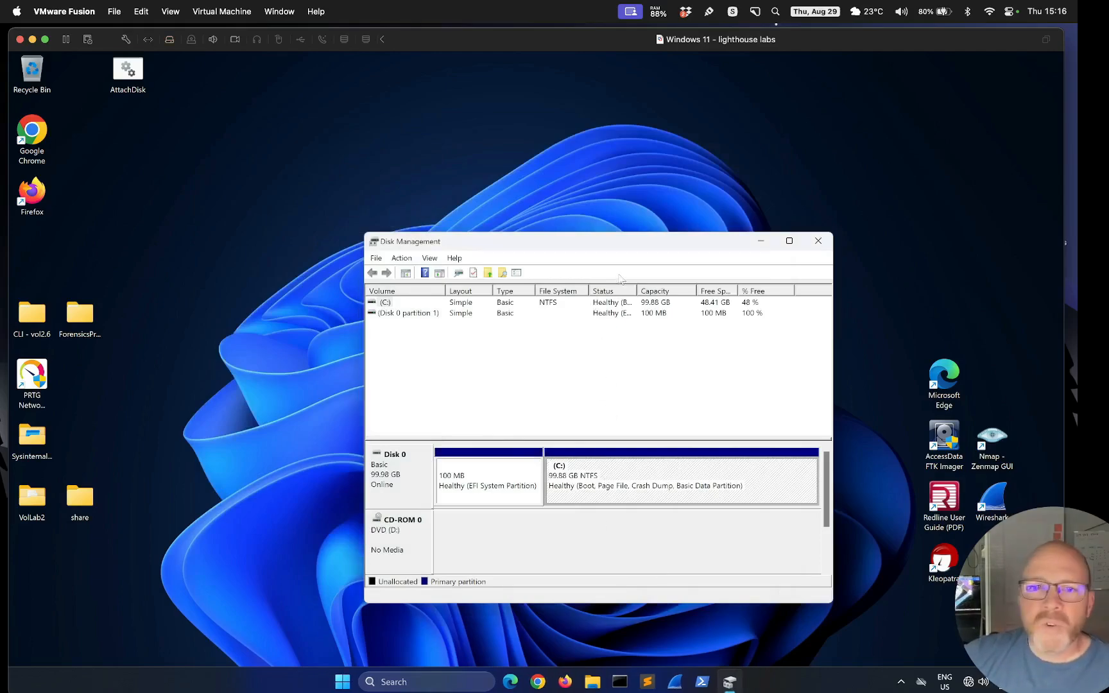
Move Disk Management aside and open the Start menu's pinned apps
{"action": "left_click_drag", "start_coordinate": [625, 244], "coordinate": [553, 198]}
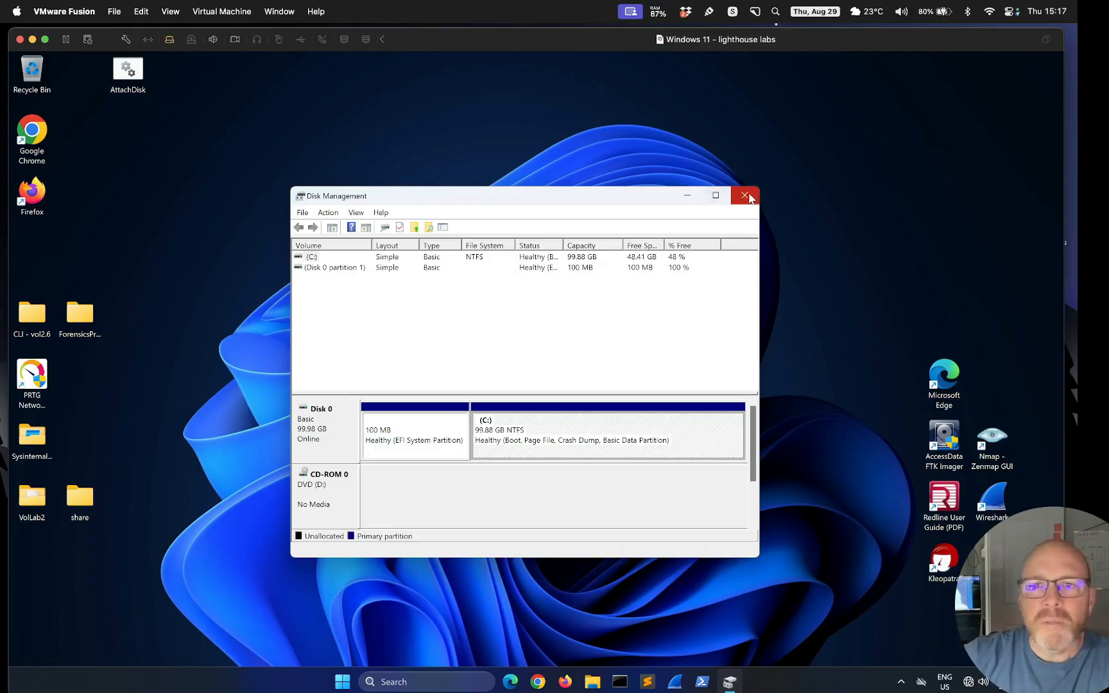
{"action": "left_click", "coordinate": [355, 682]}
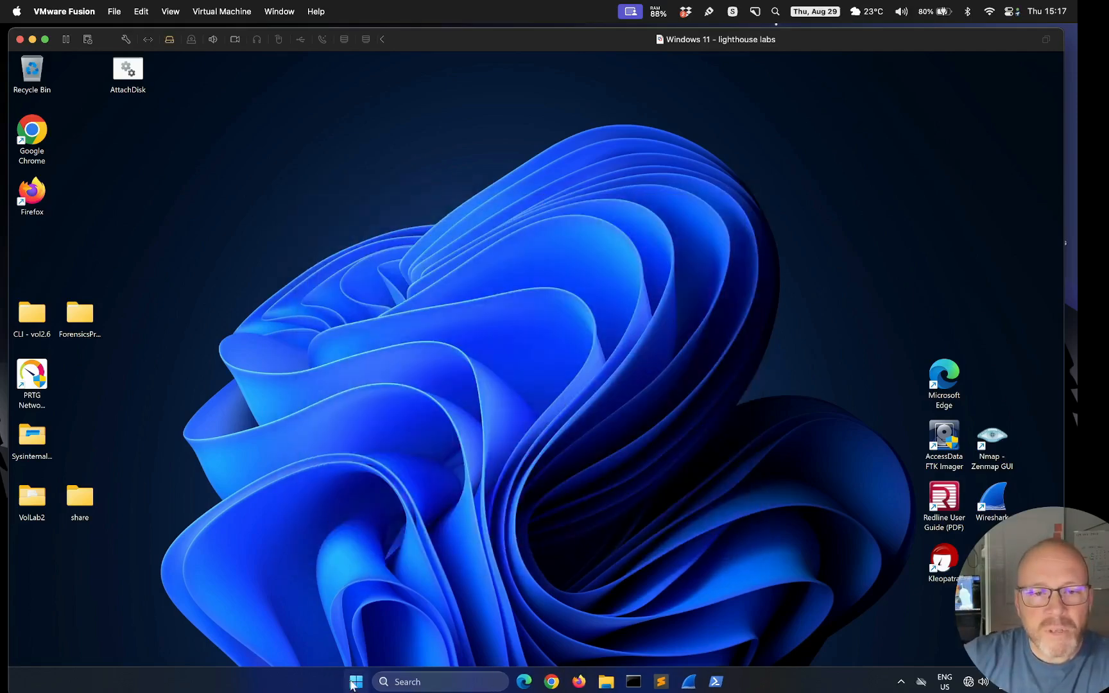